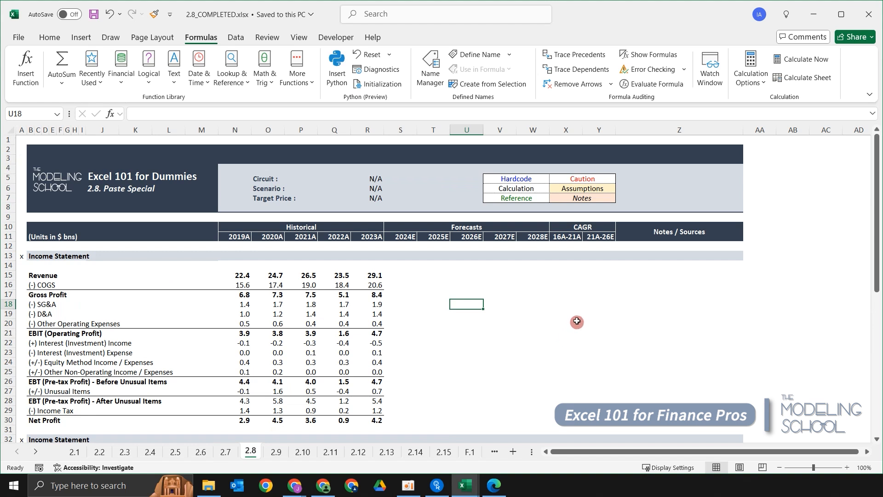
pyautogui.click(497, 335)
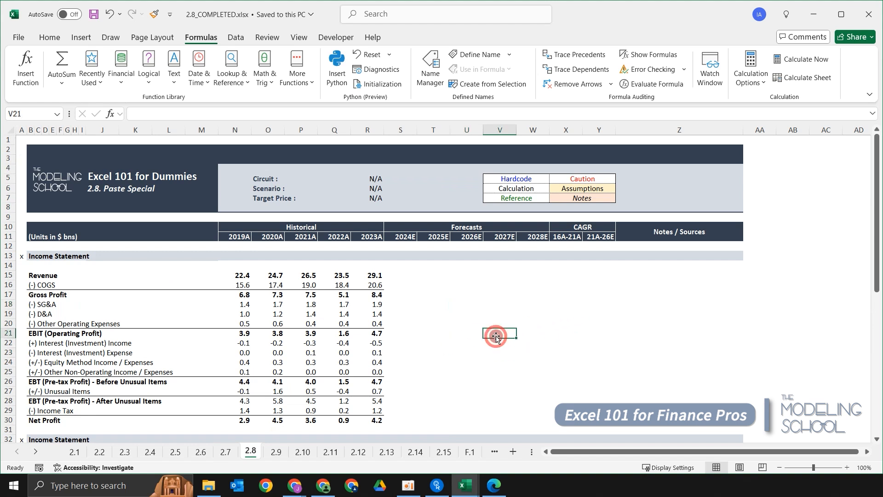
pyautogui.click(510, 315)
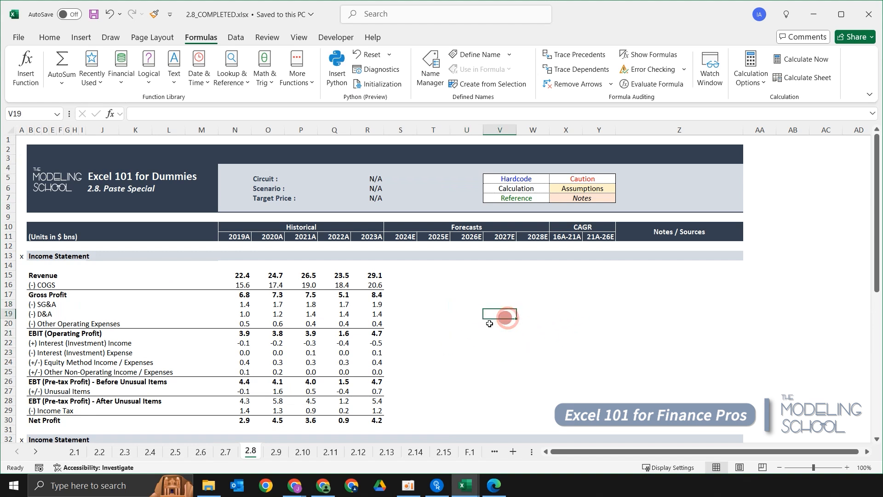
pyautogui.click(468, 351)
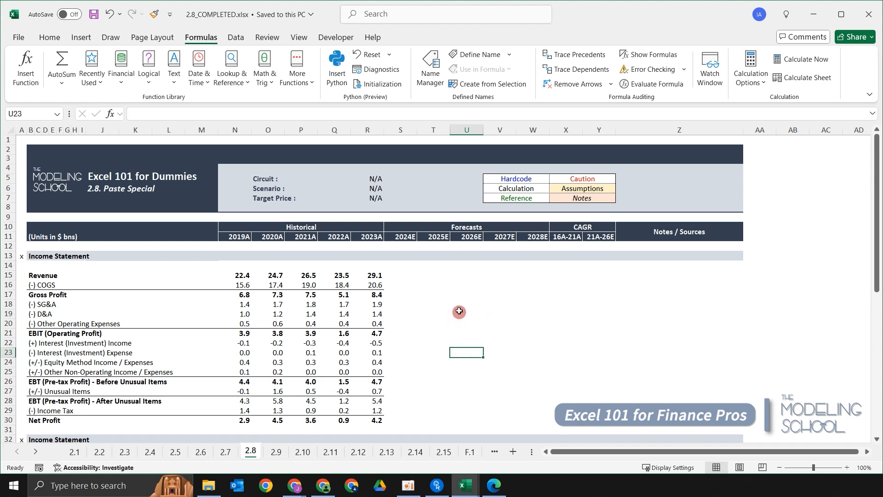
pyautogui.click(487, 306)
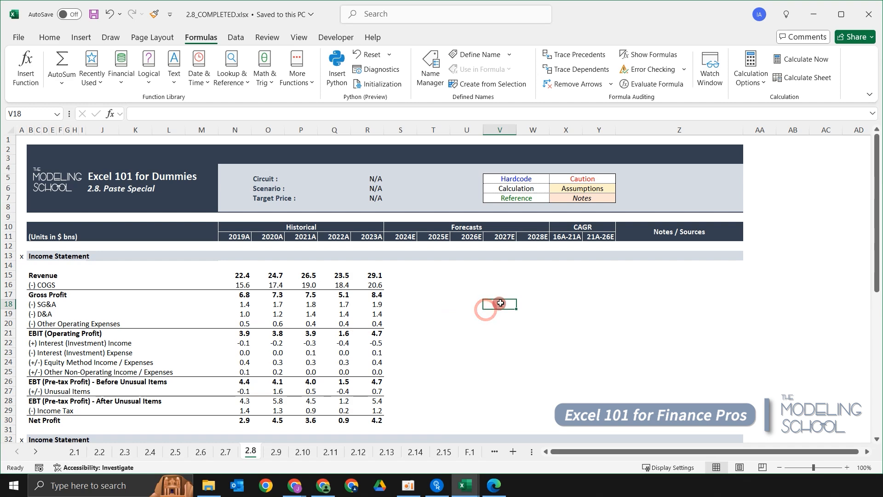
# Step: Review the two stacked Income Statement blocks on sheet 2.8, comparing their historical figures from 2019A to 2023A
pyautogui.scroll(-5, 553, 265)
pyautogui.scroll(4, 560, 299)
pyautogui.scroll(-2, 600, 292)
pyautogui.scroll(-3, 432, 275)
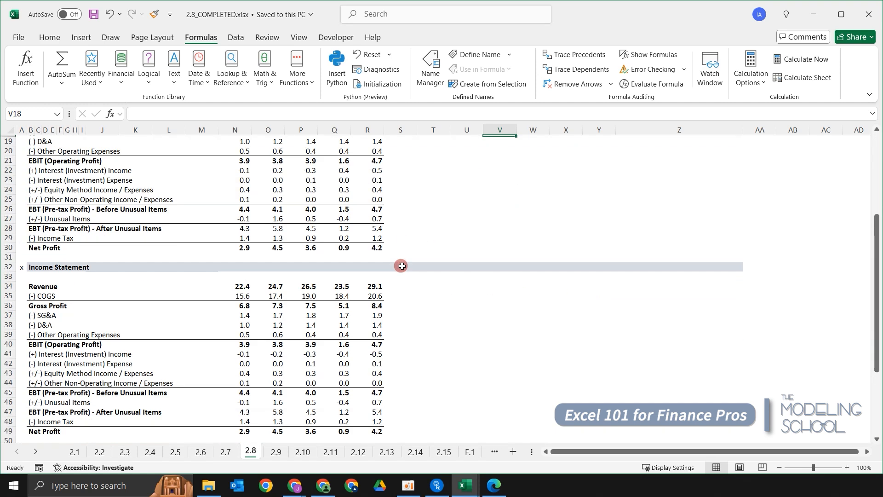
pyautogui.scroll(5, 428, 275)
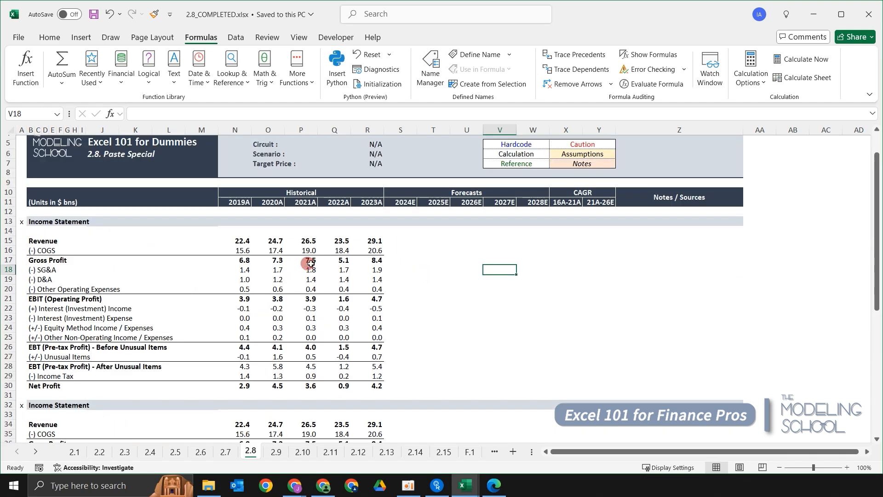
pyautogui.scroll(-2, 393, 273)
pyautogui.moveTo(238, 173); pyautogui.dragTo(380, 303)
pyautogui.scroll(-2, 363, 304)
pyautogui.moveTo(296, 305); pyautogui.dragTo(387, 392)
pyautogui.click(477, 292)
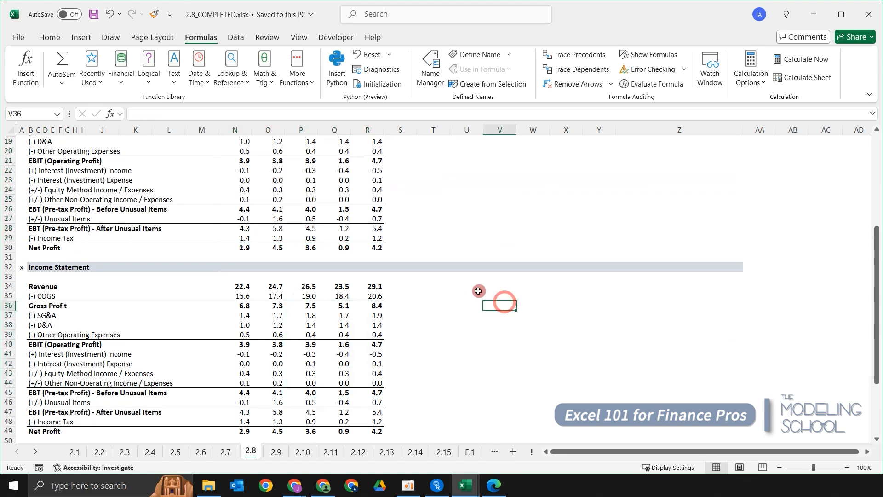
# Step: Examine what the historical cells of the upper Income Statement contain, such as 2019A SG&A, 2020A EBIT and 2020A COGS
pyautogui.scroll(4, 359, 262)
pyautogui.click(242, 231)
pyautogui.scroll(-1, 281, 321)
pyautogui.scroll(2, 268, 279)
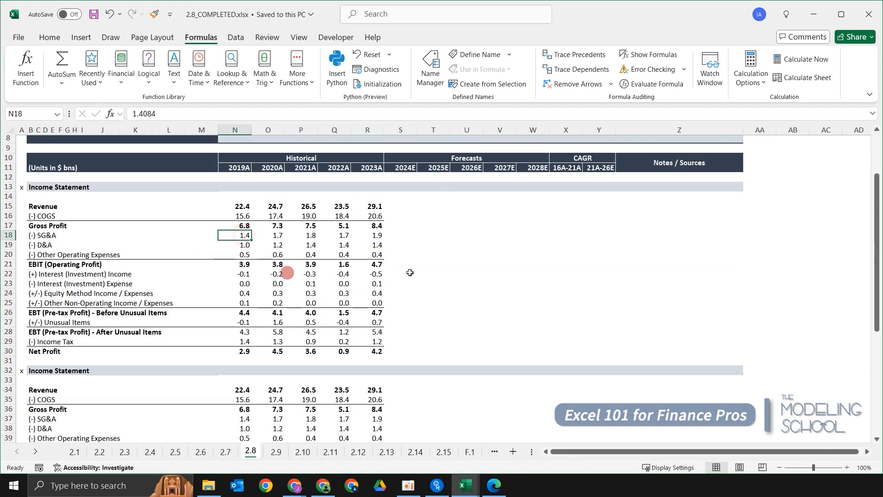
pyautogui.click(596, 252)
pyautogui.click(447, 273)
pyautogui.moveTo(250, 207); pyautogui.dragTo(380, 352)
pyautogui.click(490, 294)
pyautogui.click(268, 265)
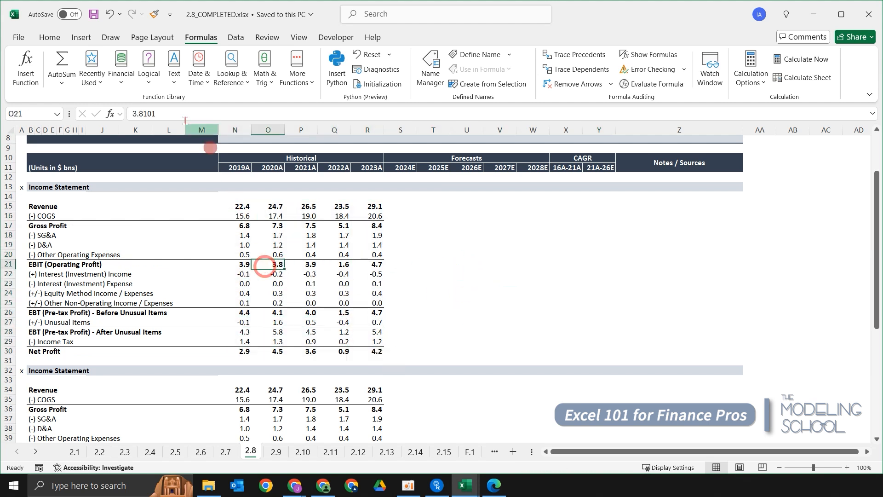
pyautogui.click(338, 274)
pyautogui.click(275, 217)
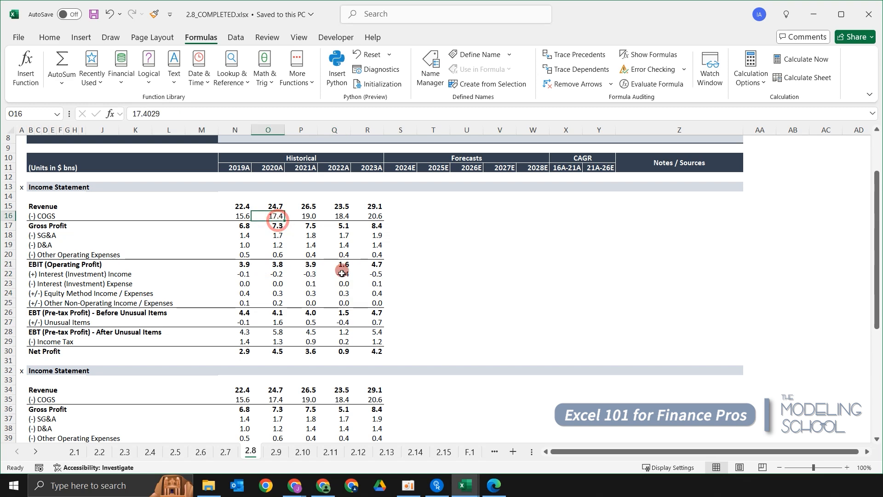
# Step: Examine the formulas in the lower Income Statement's D&A, SG&A and COGS cells and which upper cells they reference
pyautogui.scroll(-2, 341, 270)
pyautogui.click(325, 395)
pyautogui.scroll(-1, 343, 370)
pyautogui.click(335, 324)
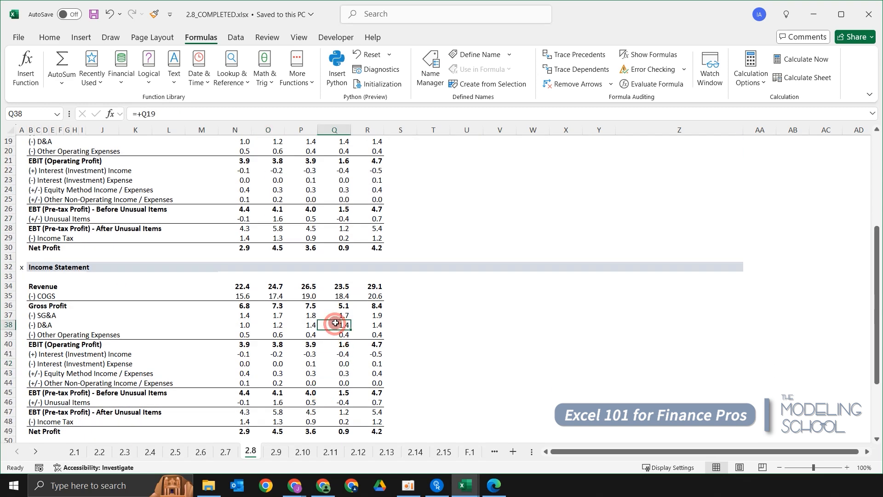
pyautogui.scroll(1, 390, 233)
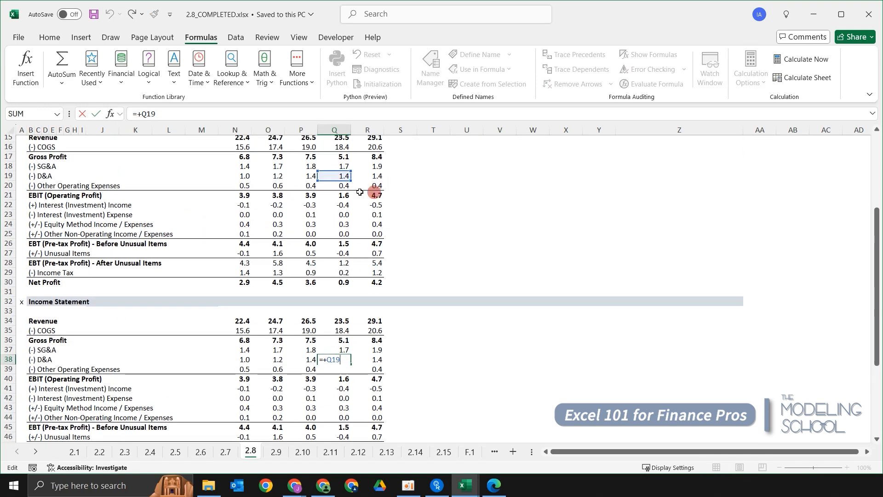
pyautogui.click(301, 359)
pyautogui.doubleClick(299, 359)
pyautogui.click(257, 354)
pyautogui.click(290, 332)
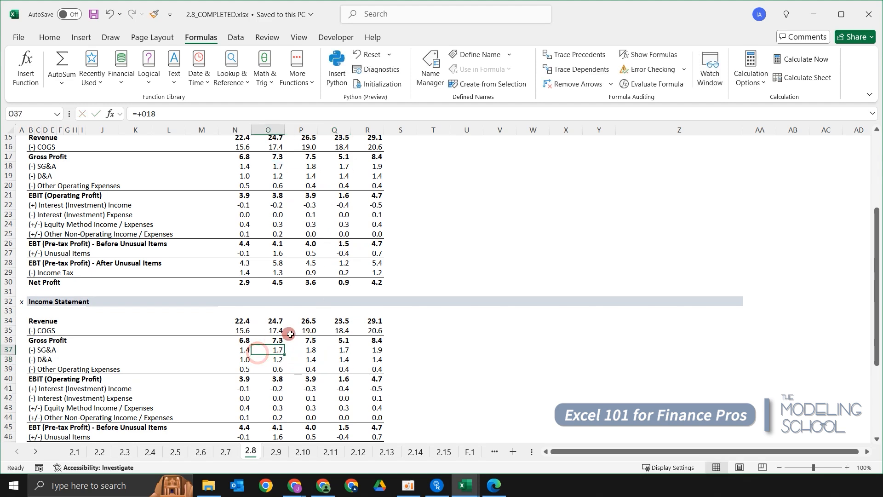
pyautogui.scroll(1, 445, 298)
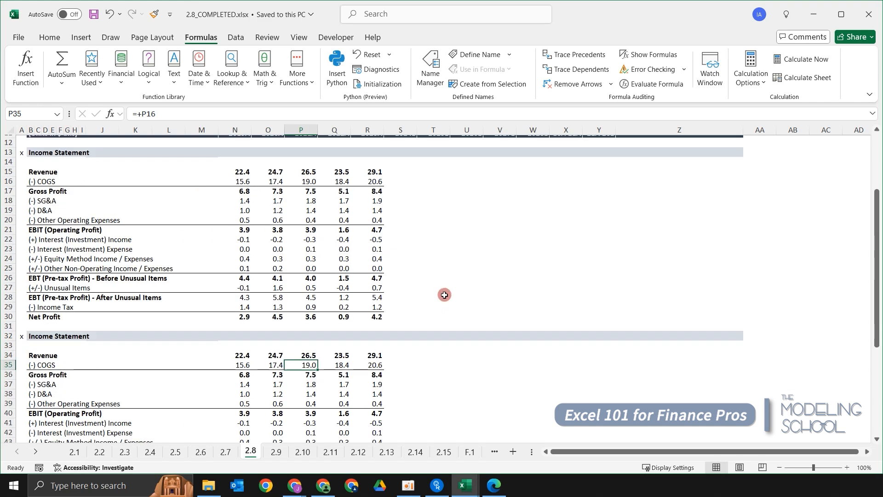
pyautogui.scroll(1, 444, 295)
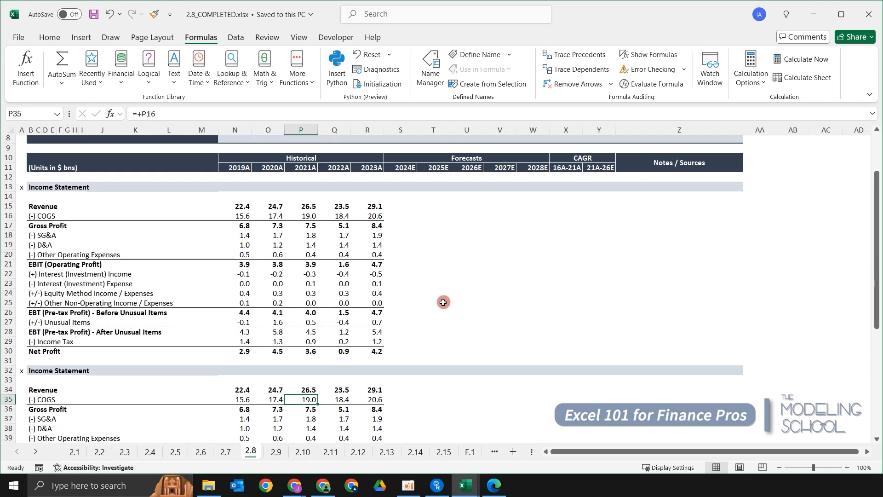
# Step: Examine the formulas in the lower Income Statement's Revenue row for 2019A to 2021A, starting from N34
pyautogui.click(254, 388)
pyautogui.click(244, 390)
pyautogui.click(170, 117)
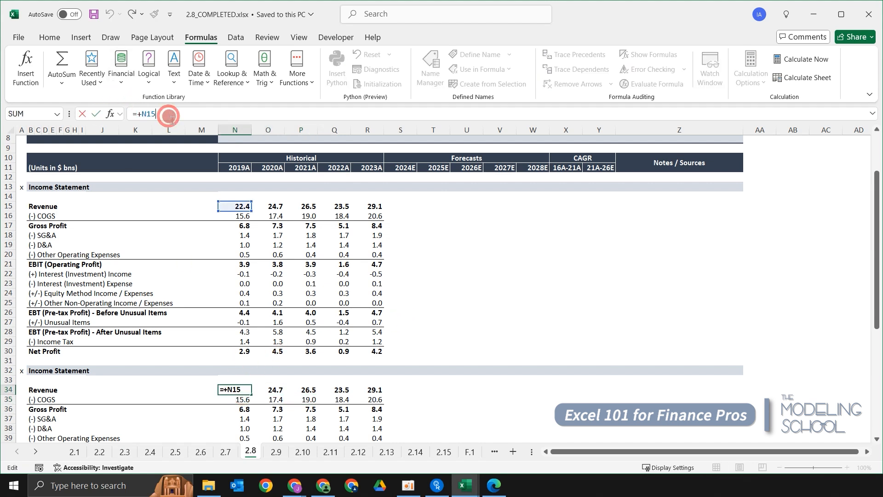
pyautogui.press('Escape')
pyautogui.press('Right')
pyautogui.press('Left')
pyautogui.press('F2')
pyautogui.press('Escape')
pyautogui.press('Right')
pyautogui.press('F2')
pyautogui.press('Escape')
pyautogui.press('Right')
pyautogui.press('F2')
pyautogui.press('Escape')
pyautogui.press('Left')
pyautogui.scroll(-2, 268, 178)
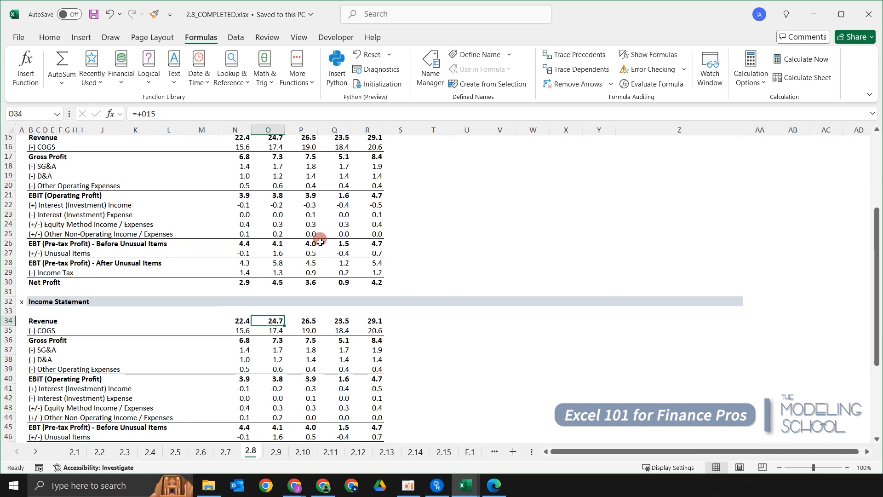
pyautogui.click(244, 320)
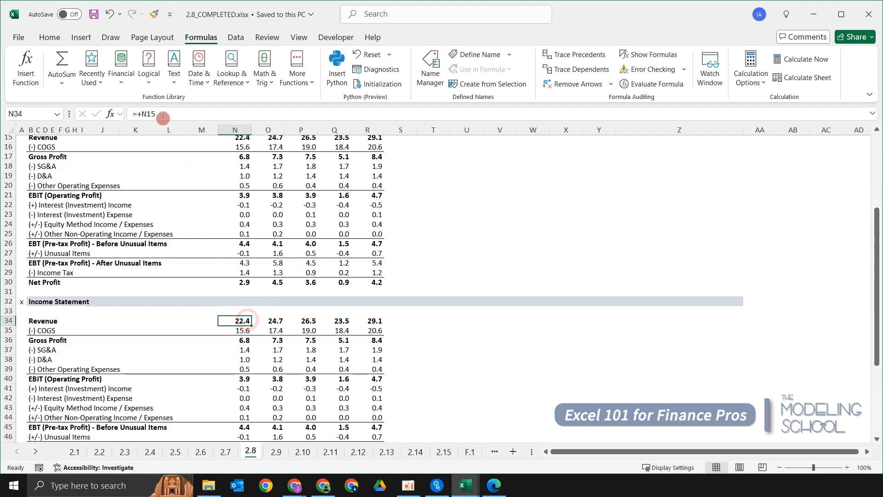
pyautogui.moveTo(161, 113); pyautogui.dragTo(36, 114)
pyautogui.press('Escape')
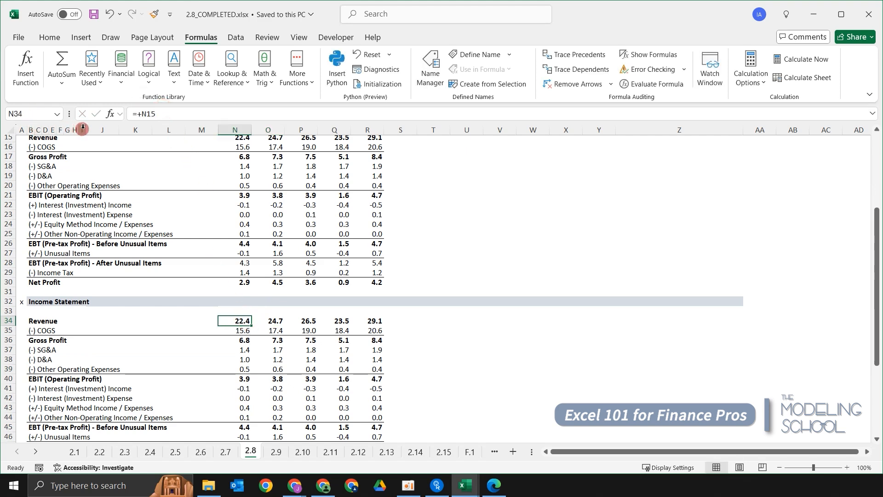
# Step: Copy the lower Income Statement's historical figures from Revenue to Net Profit, range N34:R49
pyautogui.scroll(-2, 400, 292)
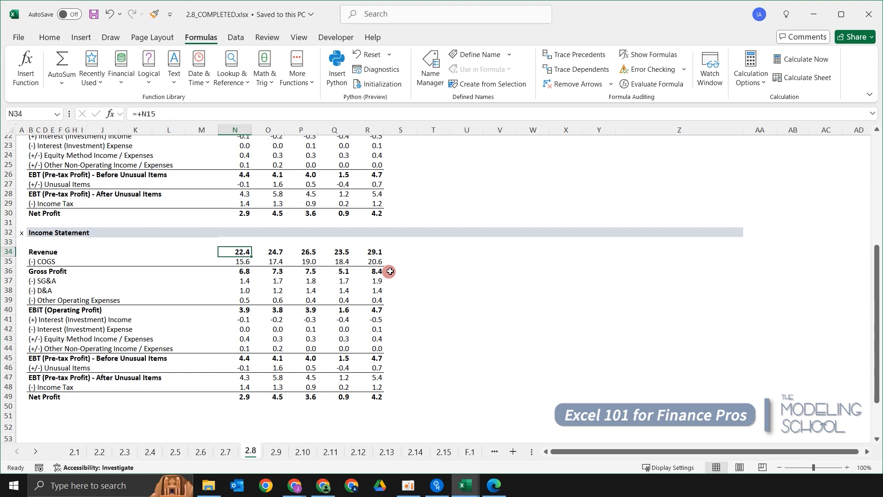
pyautogui.scroll(-1, 415, 246)
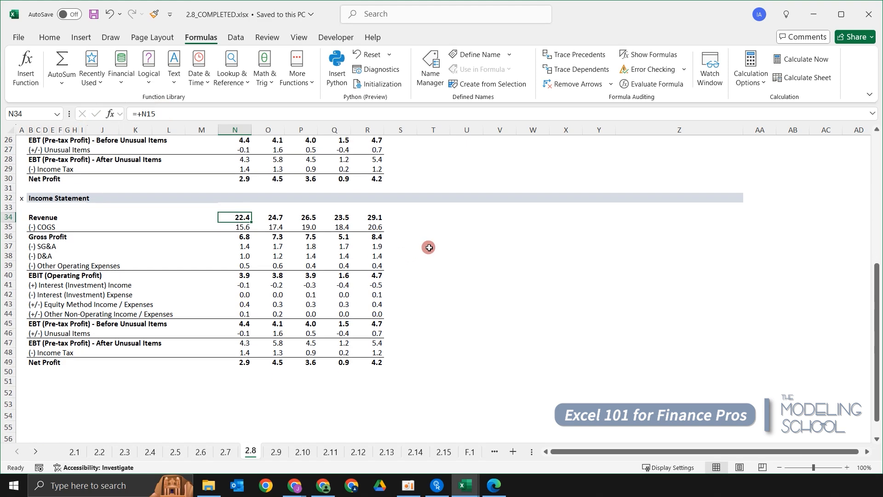
pyautogui.hotkey('ctrl', 'shift', 'Down')
pyautogui.hotkey('ctrl', 'shift', 'Right')
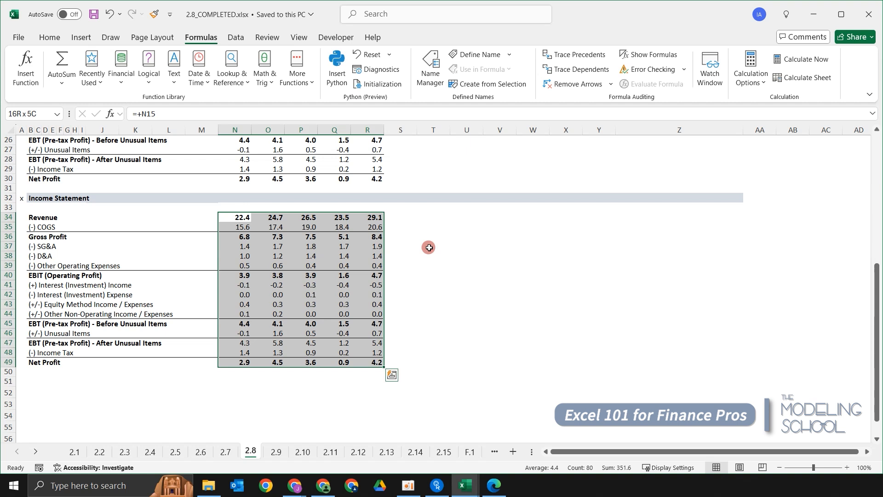
pyautogui.hotkey('ctrl', 'c')
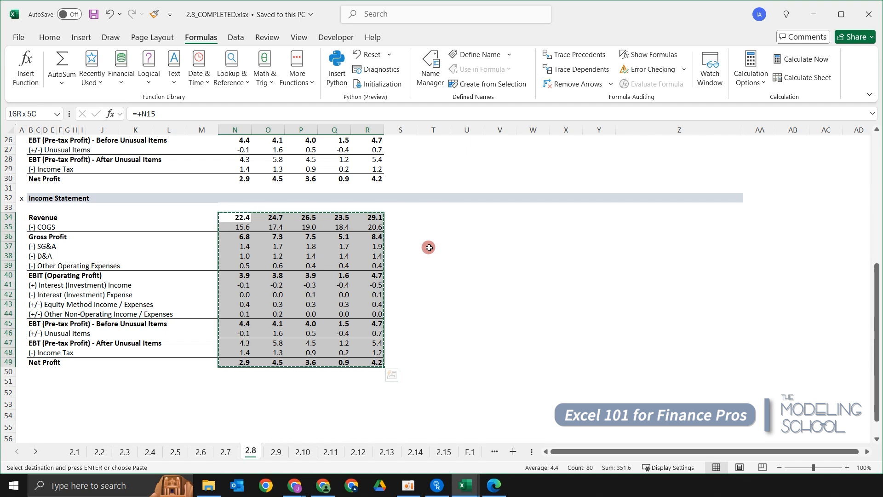
# Step: Paste the copied range N34:R49 over itself with Paste Special set to Values
pyautogui.press('alt')
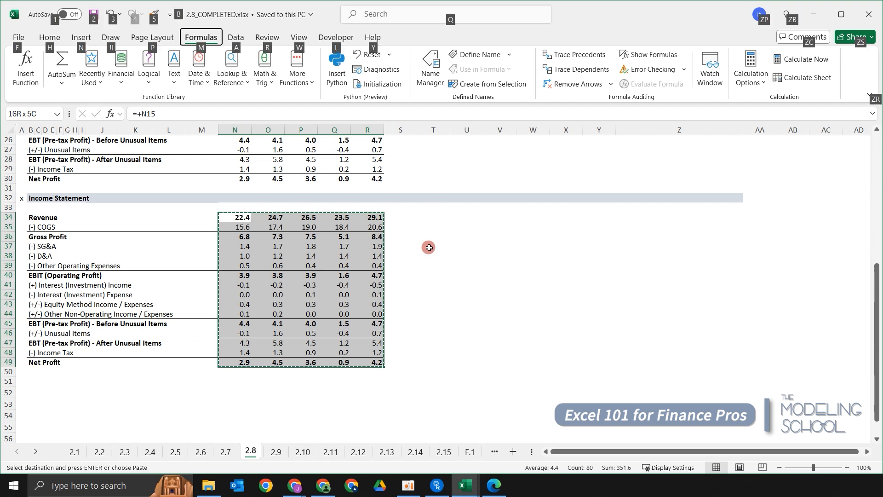
pyautogui.press('e')
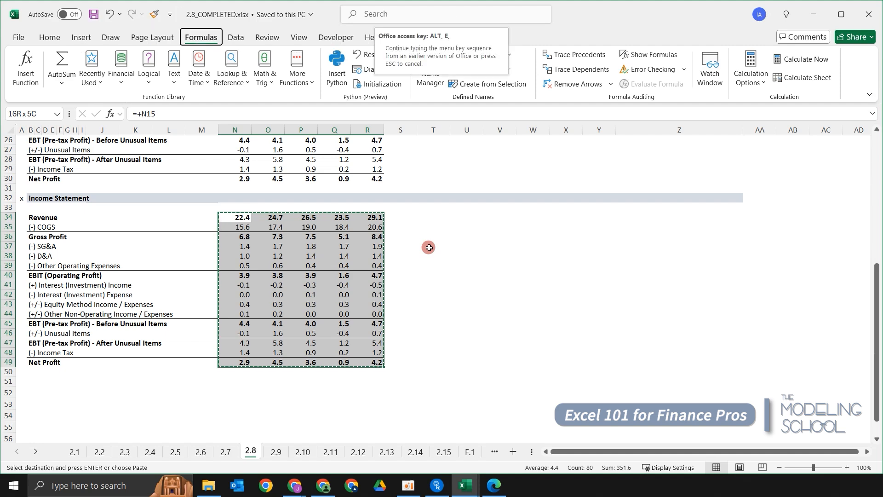
pyautogui.press('s')
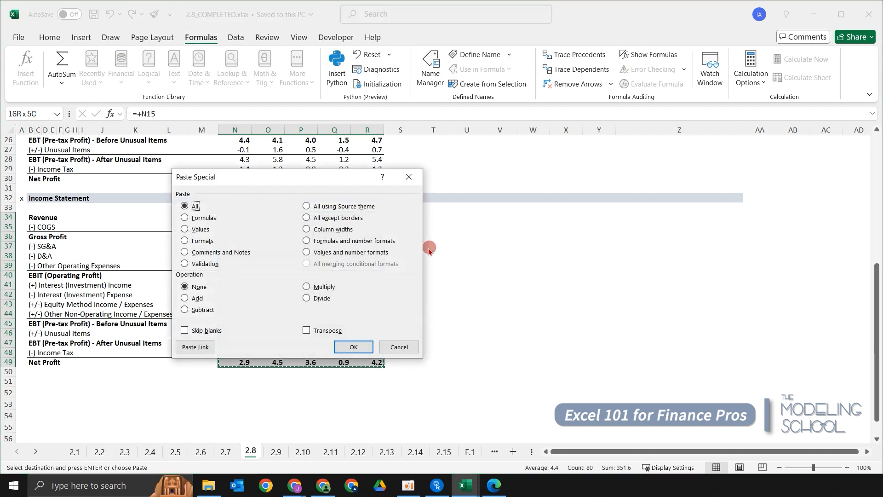
pyautogui.moveTo(296, 176); pyautogui.dragTo(495, 116)
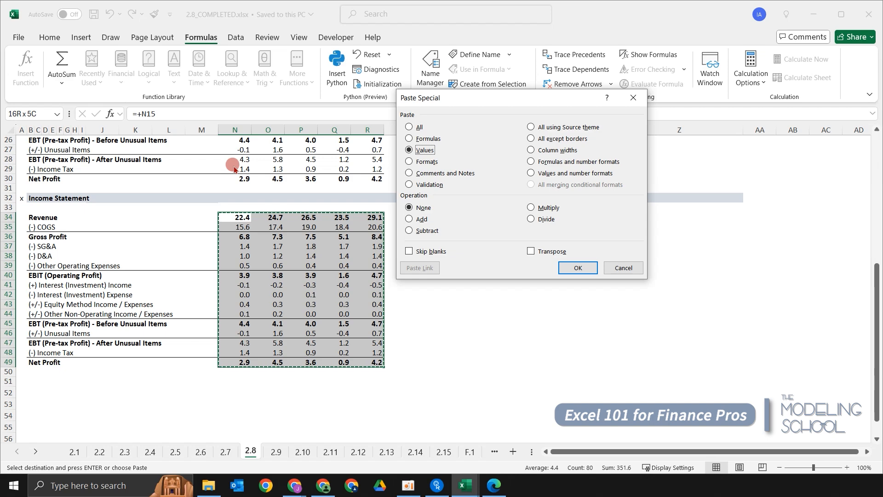
pyautogui.press('Return')
pyautogui.press('Right')
pyautogui.press('Down')
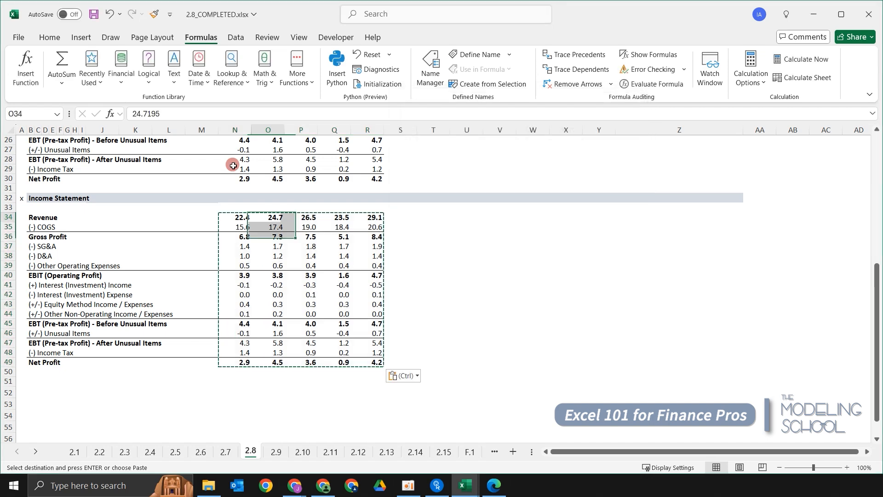
pyautogui.press('Escape')
# Step: Inspect the content of the pasted 2019A Revenue cell N34 in the lower Income Statement
pyautogui.press('Up')
pyautogui.press('Left')
pyautogui.press('F2')
pyautogui.press('Escape')
pyautogui.scroll(2, 195, 156)
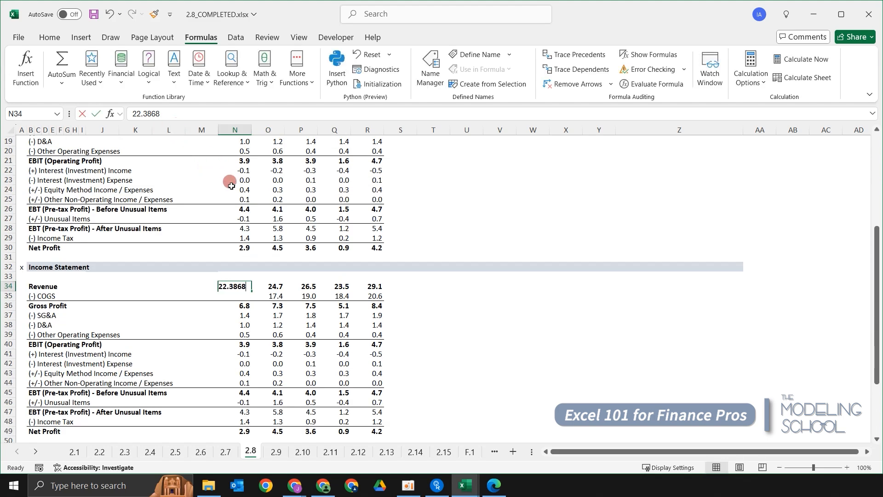
pyautogui.scroll(1, 230, 165)
pyautogui.press('F2')
pyautogui.press('Escape')
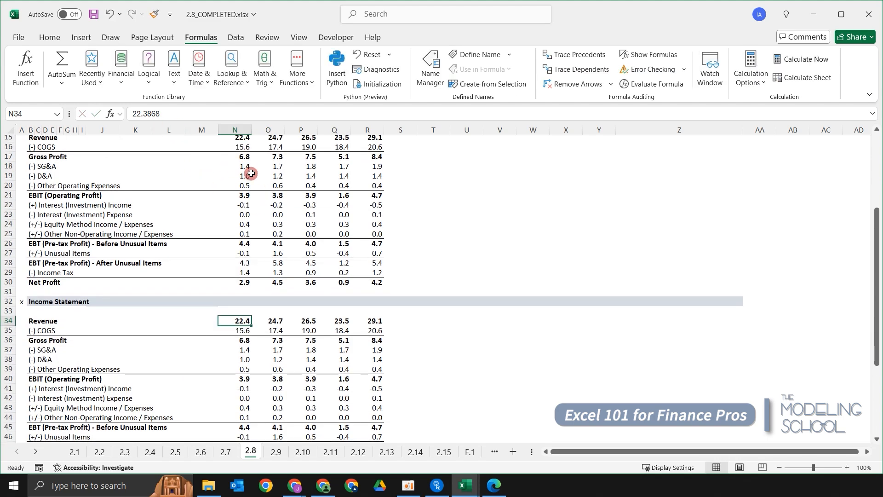
# Step: Spot-check other pasted cells in the lower Income Statement, ending with 2021A SG&A in P37
pyautogui.press('Down')
pyautogui.press('Right')
pyautogui.press('Down')
pyautogui.press('Right')
pyautogui.press('Down')
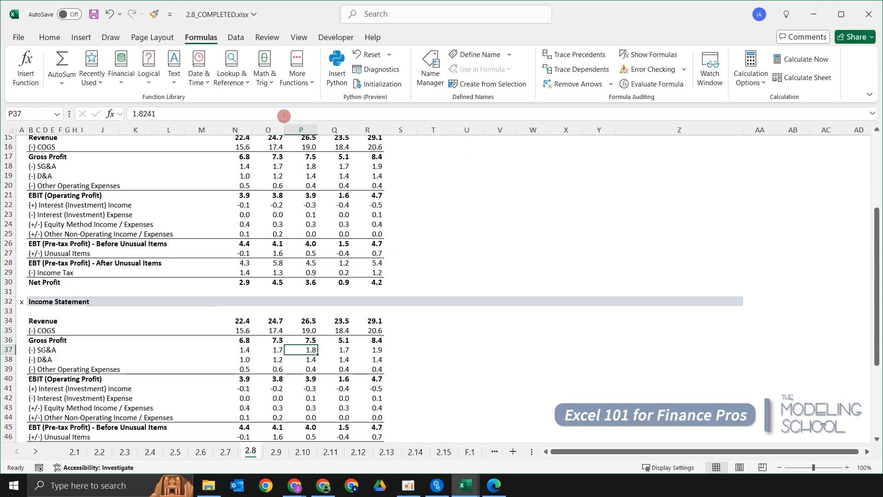
pyautogui.click(197, 114)
pyautogui.press('Escape')
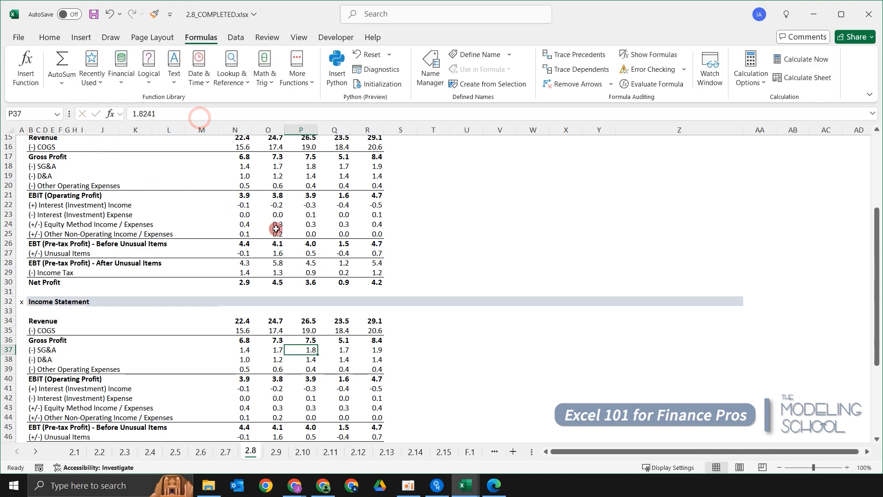
# Step: Undo the values-only paste over the lower Income Statement's figures in N34:R49
pyautogui.scroll(-2, 323, 235)
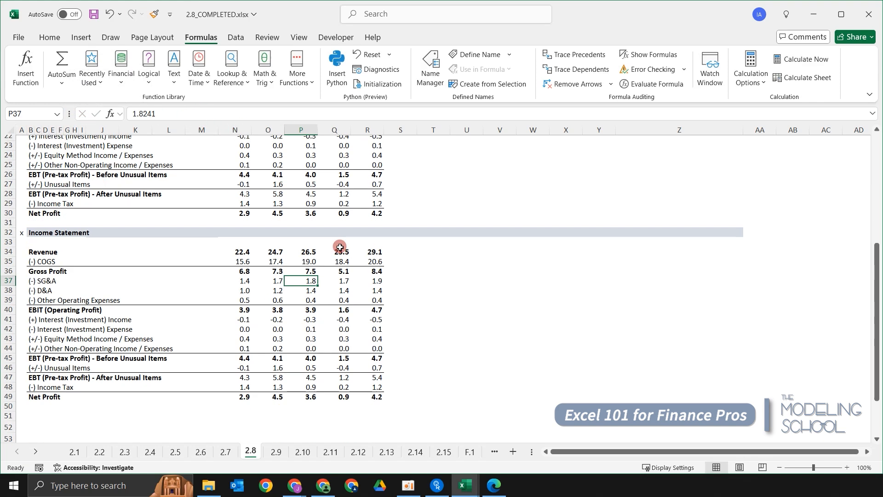
pyautogui.scroll(3, 339, 242)
pyautogui.scroll(-3, 368, 239)
pyautogui.scroll(1, 395, 266)
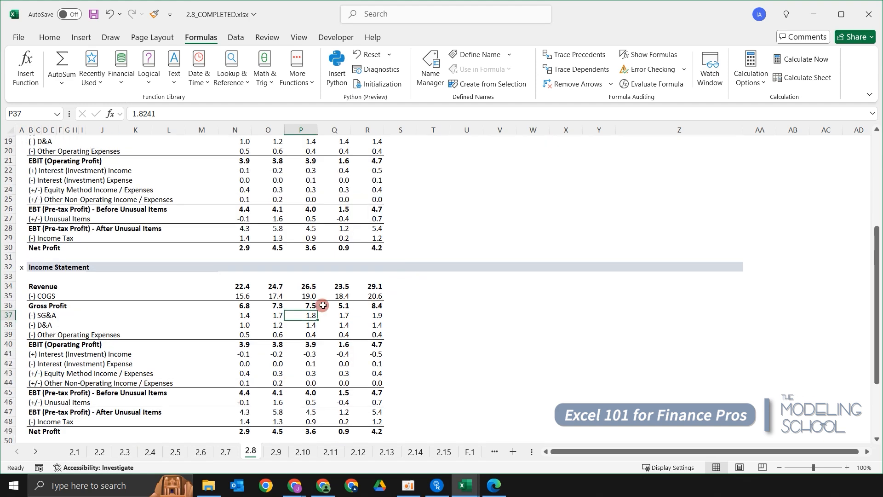
pyautogui.hotkey('ctrl', 'c')
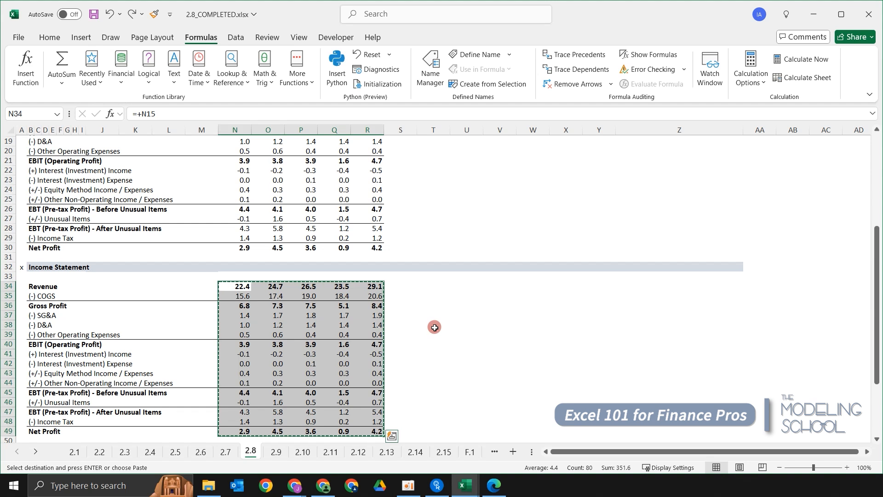
# Step: Release the copied range and inspect the formula in the lower Income Statement's 2019A Revenue cell, N34
pyautogui.click(432, 327)
pyautogui.click(316, 328)
pyautogui.click(293, 304)
pyautogui.press('Up')
pyautogui.press('Up')
pyautogui.press('Left')
pyautogui.press('Left')
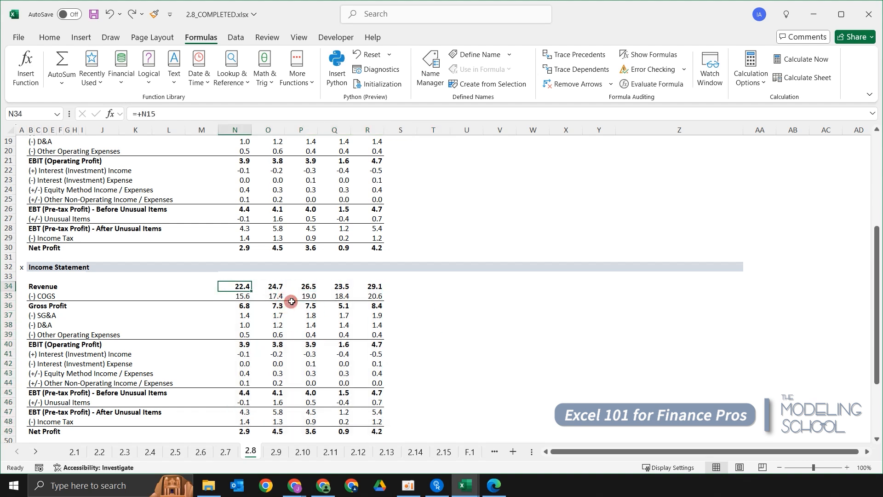
# Step: Review the layout and formatting of the upper and lower Income Statement blocks
pyautogui.scroll(-4, 362, 302)
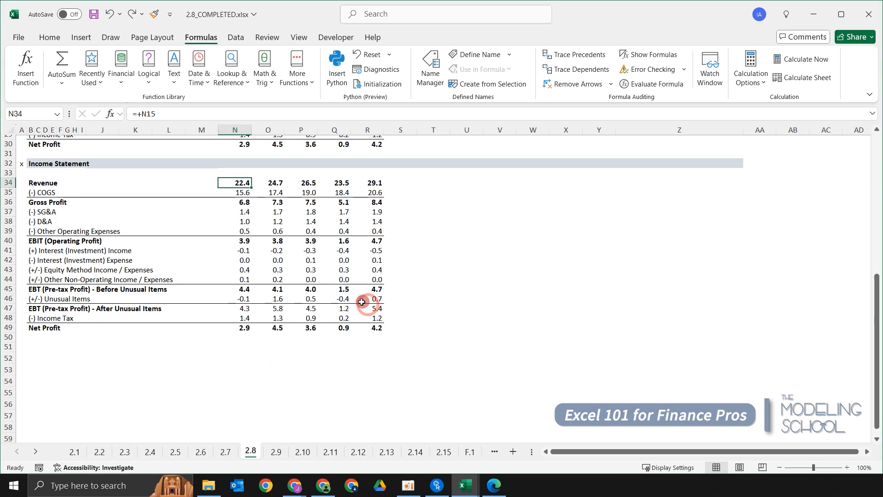
pyautogui.click(445, 279)
pyautogui.scroll(5, 446, 280)
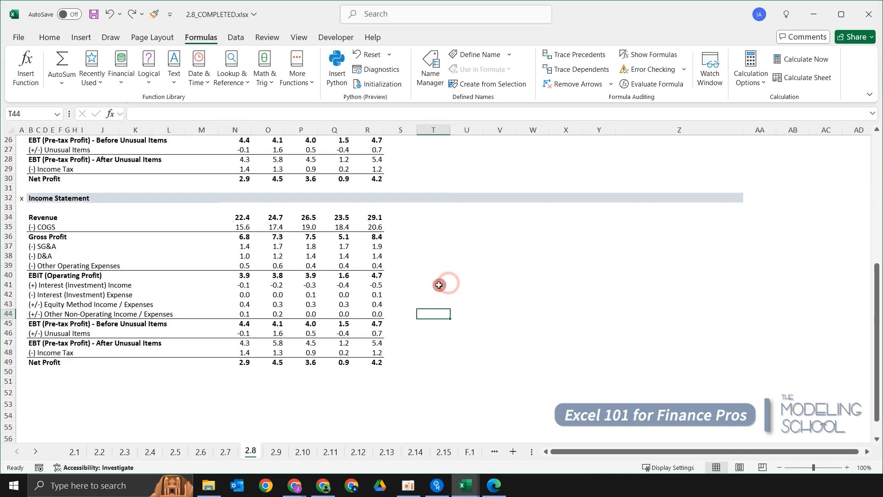
pyautogui.scroll(4, 446, 281)
pyautogui.scroll(-7, 447, 277)
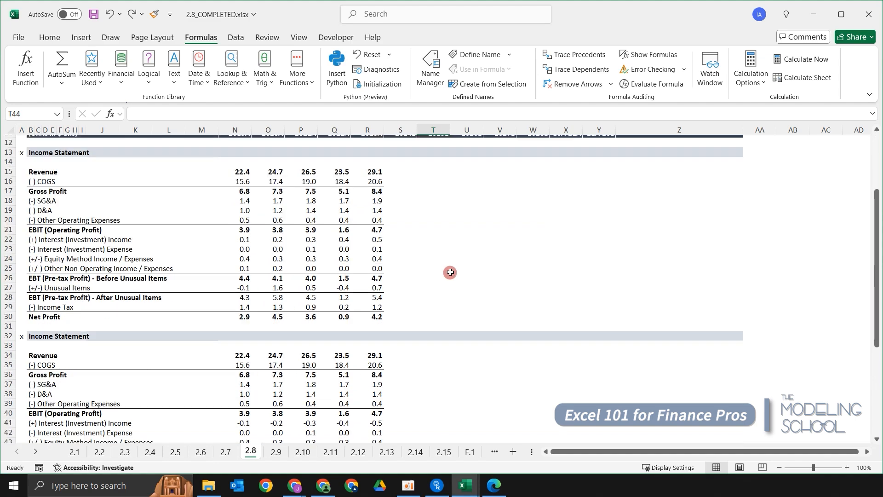
pyautogui.scroll(6, 363, 267)
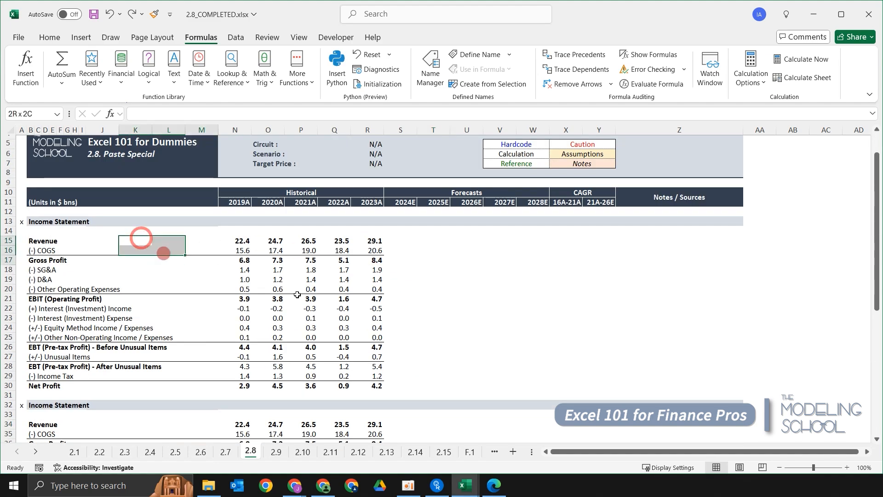
pyautogui.scroll(-6, 140, 235)
pyautogui.click(520, 348)
pyautogui.scroll(7, 380, 290)
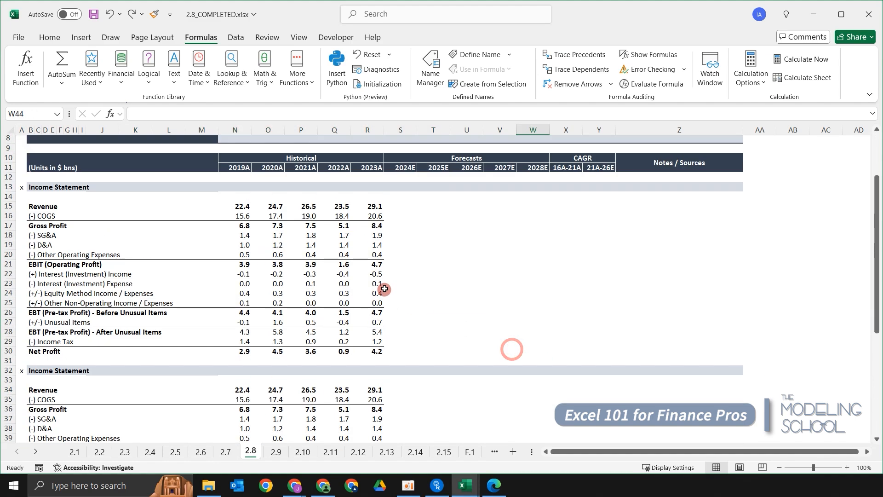
pyautogui.scroll(-8, 381, 288)
pyautogui.scroll(-4, 620, 289)
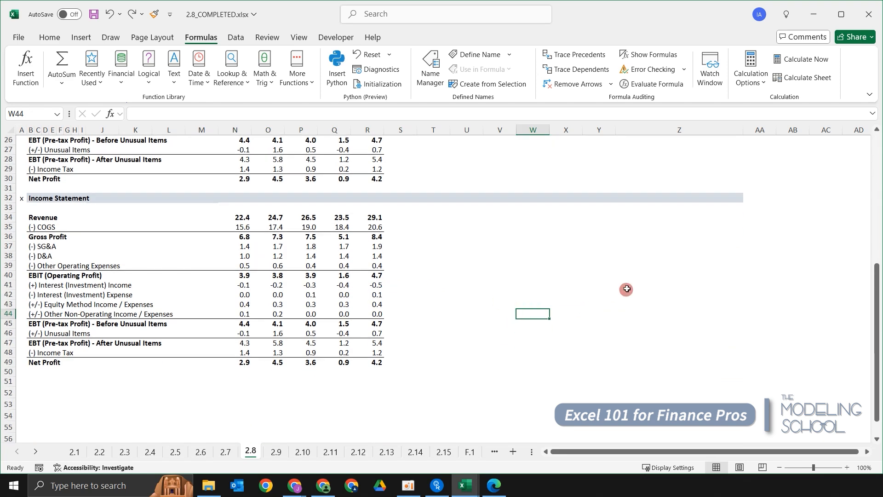
pyautogui.moveTo(48, 278); pyautogui.dragTo(740, 419)
pyautogui.click(370, 348)
pyautogui.scroll(4, 325, 313)
pyautogui.scroll(-4, 248, 327)
pyautogui.moveTo(85, 285); pyautogui.dragTo(630, 406)
pyautogui.scroll(4, 469, 340)
pyautogui.click(526, 299)
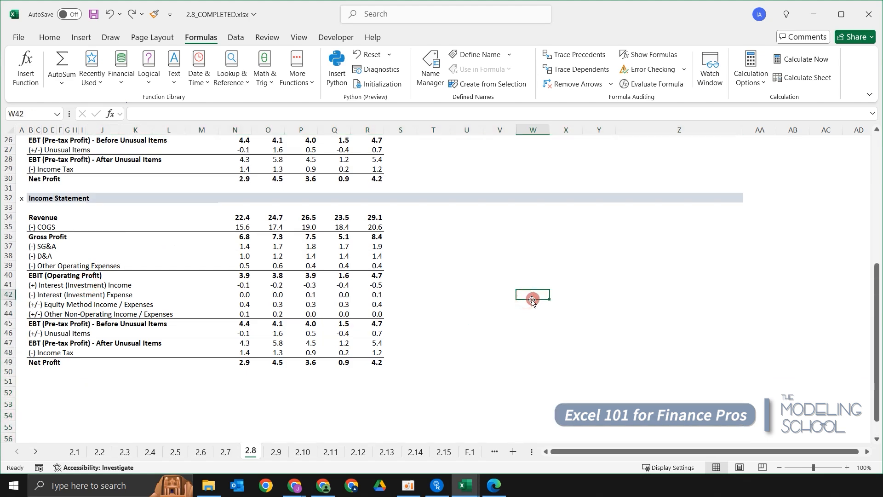
# Step: Select the entire lower Income Statement block, including its header band and marker column, range A32:Z49
pyautogui.press('Up')
pyautogui.press('Up')
pyautogui.press('Up')
pyautogui.press('Right')
pyautogui.press('Right')
pyautogui.press('Right')
pyautogui.press('Right')
pyautogui.press('Left')
pyautogui.press('Up')
pyautogui.press('Up')
pyautogui.press('Up')
pyautogui.press('Up')
pyautogui.press('Up')
pyautogui.press('Up')
pyautogui.press('Up')
pyautogui.hotkey('shift', 'Down')
pyautogui.hotkey('shift', 'Down')
pyautogui.hotkey('shift', 'Down')
pyautogui.hotkey('shift', 'Down')
pyautogui.hotkey('shift', 'Down')
pyautogui.hotkey('shift', 'Down')
pyautogui.hotkey('shift', 'Down')
pyautogui.hotkey('shift', 'Down')
pyautogui.hotkey('shift', 'Down')
pyautogui.hotkey('shift', 'Down')
pyautogui.hotkey('shift', 'Down')
pyautogui.hotkey('shift', 'Down')
pyautogui.hotkey('shift', 'Down')
pyautogui.hotkey('shift', 'Down')
pyautogui.hotkey('shift', 'Down')
pyautogui.hotkey('shift', 'Left')
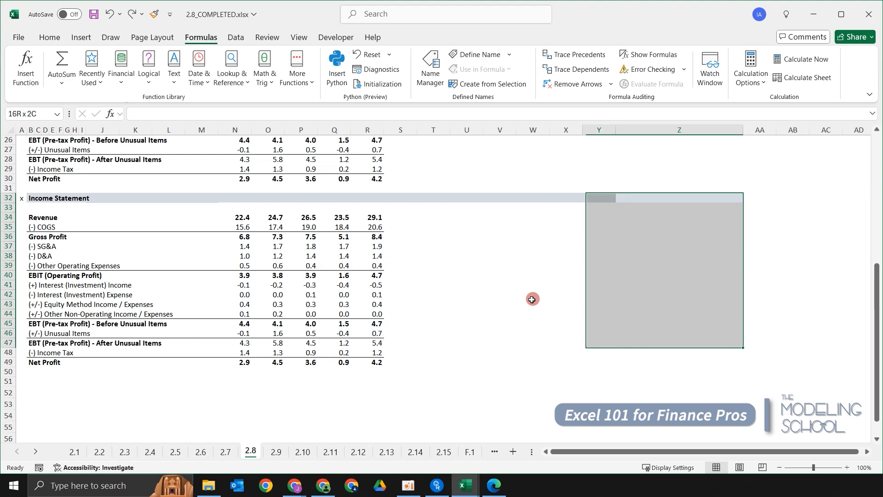
pyautogui.hotkey('shift', 'Left')
pyautogui.hotkey('shift', 'Left')
pyautogui.hotkey('shift', 'Left')
pyautogui.hotkey('shift', 'Left')
pyautogui.hotkey('shift', 'Left')
pyautogui.hotkey('shift', 'Left')
pyautogui.hotkey('shift', 'Left')
pyautogui.hotkey('shift', 'Left')
pyautogui.hotkey('shift', 'Left')
pyautogui.hotkey('shift', 'Left')
pyautogui.hotkey('shift', 'Left')
pyautogui.hotkey('shift', 'Left')
pyautogui.hotkey('shift', 'Left')
pyautogui.hotkey('shift', 'Left')
pyautogui.hotkey('shift', 'Left')
pyautogui.hotkey('shift', 'Left')
pyautogui.hotkey('shift', 'Left')
pyautogui.hotkey('shift', 'Down')
pyautogui.hotkey('shift', 'Down')
pyautogui.hotkey('shift', 'Left')
pyautogui.hotkey('shift', 'Left')
pyautogui.hotkey('shift', 'Left')
pyautogui.hotkey('shift', 'Left')
pyautogui.hotkey('shift', 'Left')
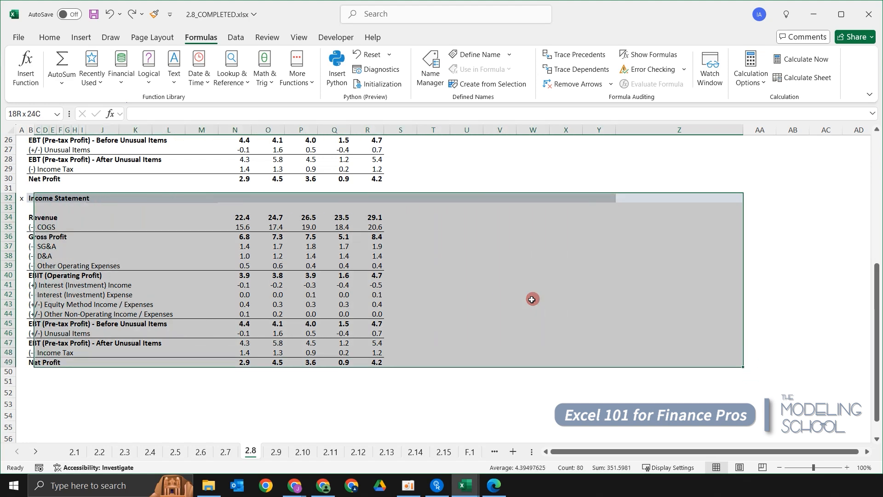
pyautogui.hotkey('shift', 'Left')
pyautogui.hotkey('shift', 'Left')
pyautogui.scroll(4, 530, 299)
pyautogui.scroll(-6, 530, 299)
pyautogui.scroll(4, 531, 294)
pyautogui.scroll(-3, 533, 289)
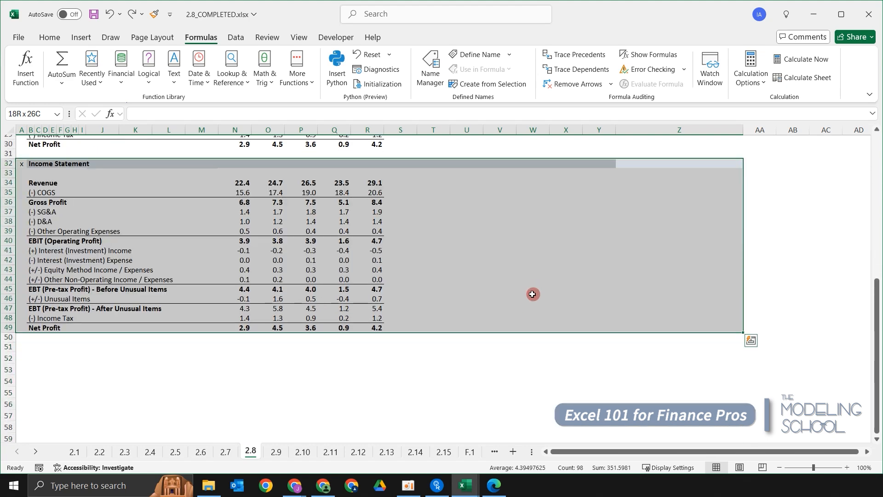
pyautogui.click(650, 242)
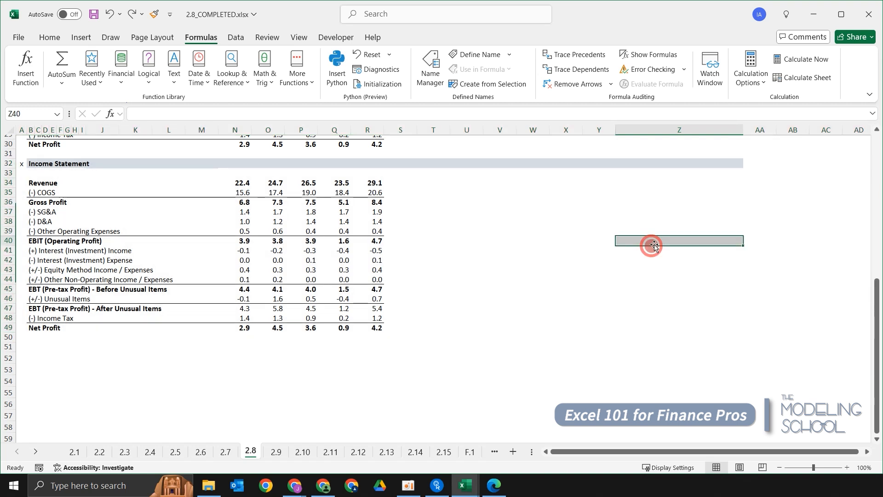
# Step: Copy the lower Income Statement block A32:Z49 and make A51, below the block, the paste destination
pyautogui.moveTo(653, 161); pyautogui.dragTo(26, 327)
pyautogui.hotkey('ctrl', 'c')
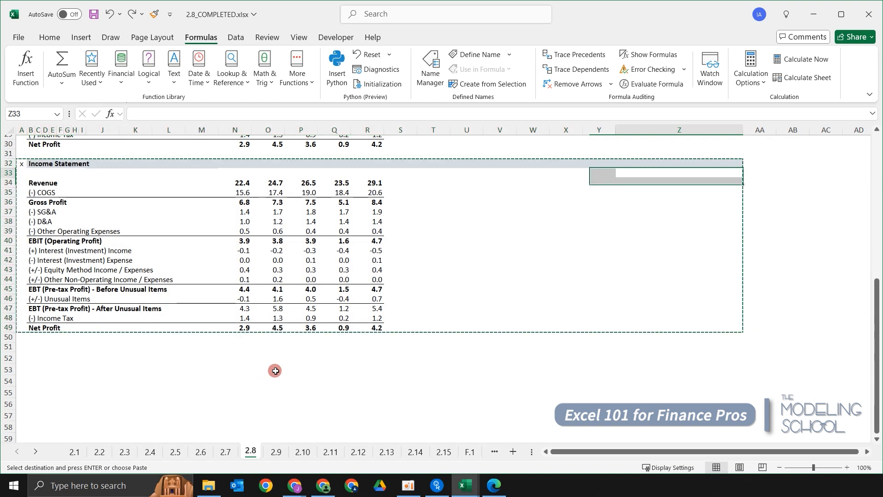
pyautogui.press('Down')
pyautogui.press('Down')
pyautogui.press('Down')
pyautogui.press('Down')
pyautogui.press('Down')
pyautogui.press('Down')
pyautogui.press('Down')
pyautogui.press('Down')
pyautogui.press('Down')
pyautogui.press('Down')
pyautogui.press('Down')
pyautogui.press('Down')
pyautogui.press('Down')
pyautogui.press('Down')
pyautogui.press('Down')
pyautogui.press('Down')
pyautogui.press('Down')
pyautogui.press('Down')
pyautogui.press('Down')
pyautogui.press('Down')
pyautogui.press('Left')
pyautogui.press('Left')
pyautogui.press('Left')
pyautogui.press('Left')
pyautogui.press('Left')
pyautogui.press('Left')
pyautogui.press('Left')
pyautogui.press('Left')
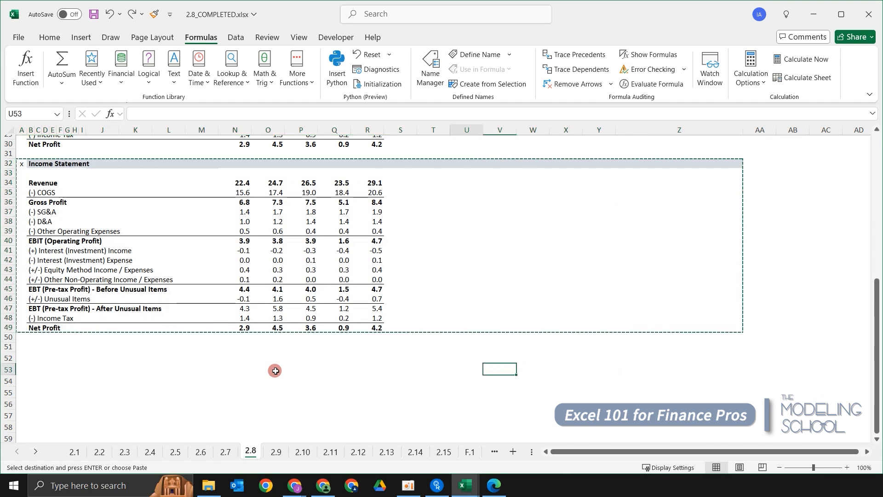
pyautogui.press('Left')
pyautogui.press('Left')
pyautogui.press('Left')
pyautogui.press('Left')
pyautogui.press('Left')
pyautogui.press('Left')
pyautogui.press('Left')
pyautogui.press('Left')
pyautogui.press('Left')
pyautogui.press('Left')
pyautogui.press('Left')
pyautogui.press('Left')
pyautogui.press('Left')
pyautogui.press('Left')
pyautogui.press('Left')
pyautogui.press('Left')
pyautogui.press('Left')
pyautogui.press('Up')
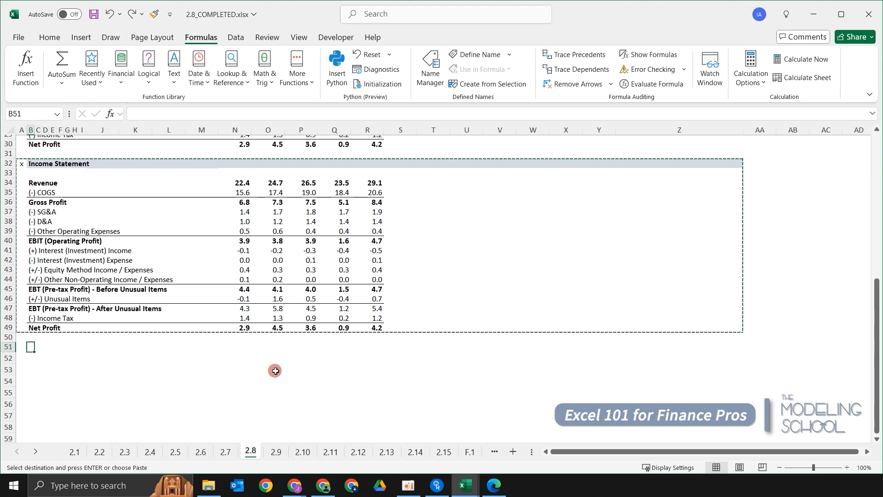
pyautogui.scroll(1, 282, 345)
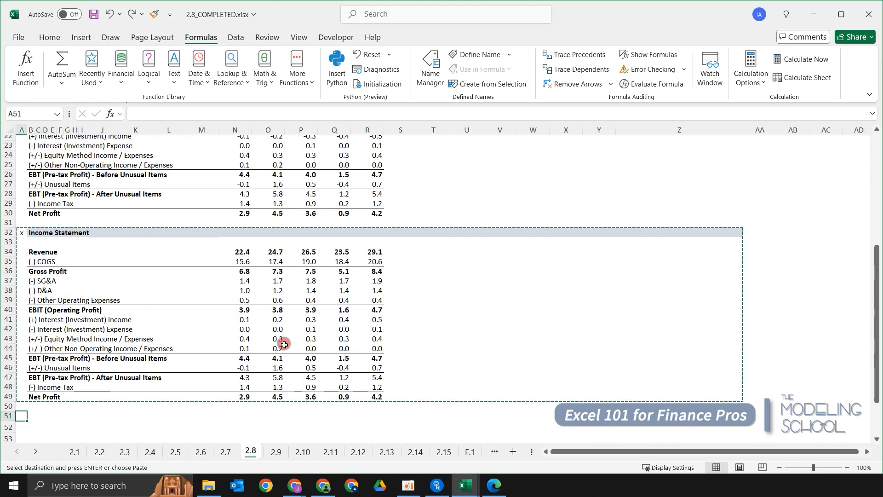
pyautogui.scroll(-3, 283, 345)
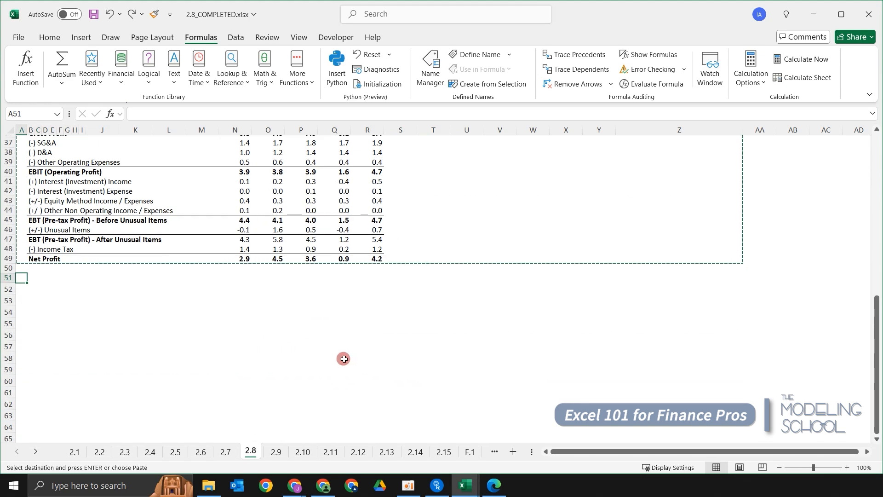
# Step: Paste the copied block at A51 with Paste Special set to Formats
pyautogui.press('alt')
pyautogui.press('e')
pyautogui.press('s')
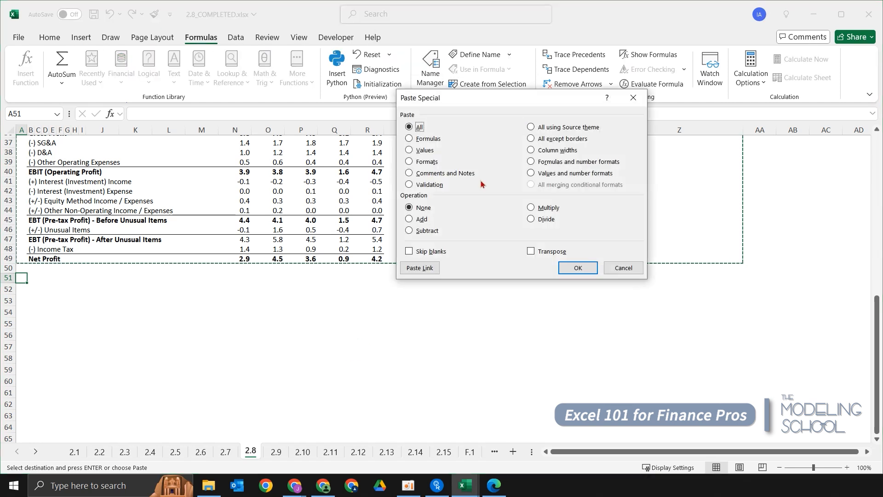
pyautogui.moveTo(500, 100); pyautogui.dragTo(466, 134)
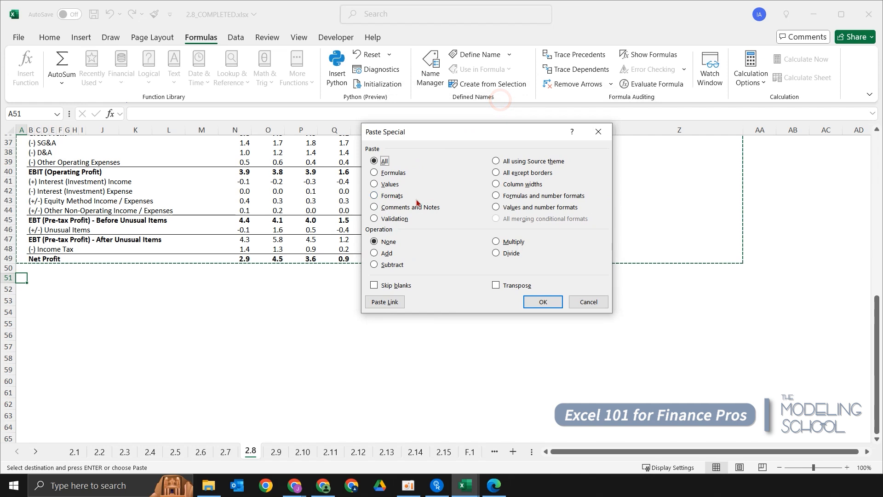
pyautogui.press('t')
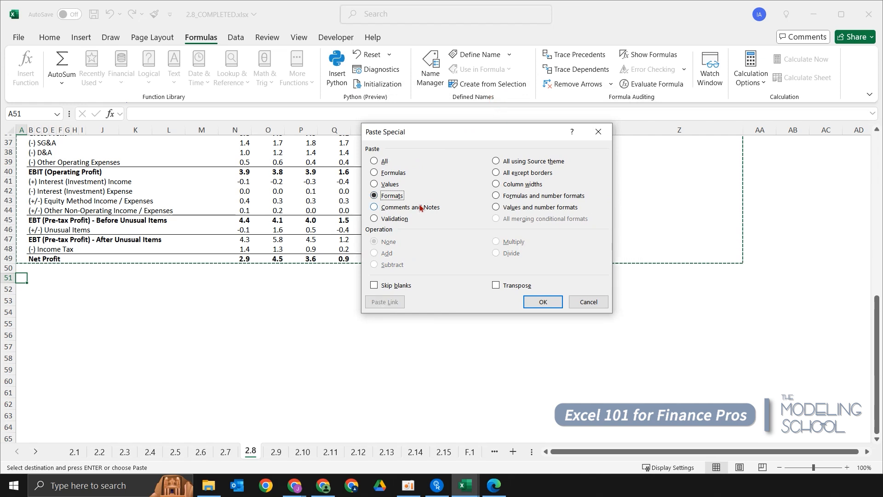
pyautogui.press('Return')
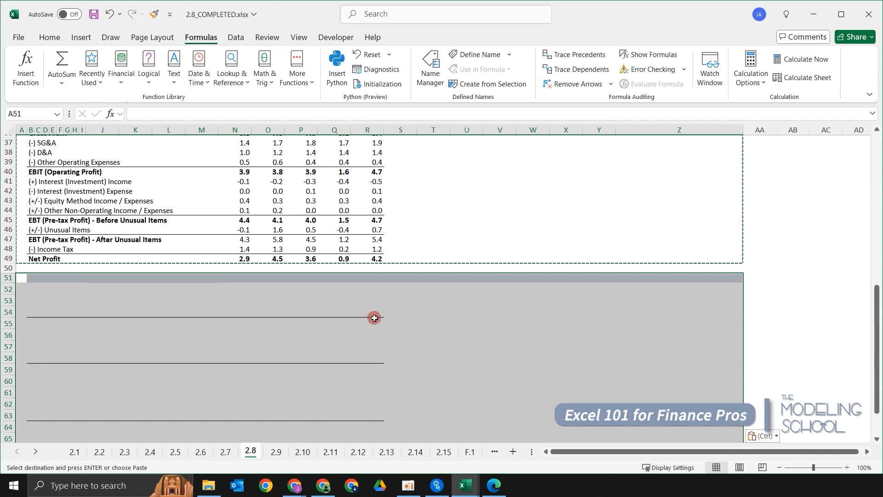
# Step: Examine the pasted formatting from row 51 down against the original block, ending on cell N54
pyautogui.click(374, 318)
pyautogui.scroll(-4, 452, 322)
pyautogui.scroll(7, 452, 325)
pyautogui.scroll(-2, 452, 326)
pyautogui.scroll(2, 437, 301)
pyautogui.moveTo(38, 197); pyautogui.dragTo(518, 390)
pyautogui.scroll(-1, 414, 382)
pyautogui.click(299, 372)
pyautogui.press('Left')
pyautogui.press('Left')
pyautogui.press('Down')
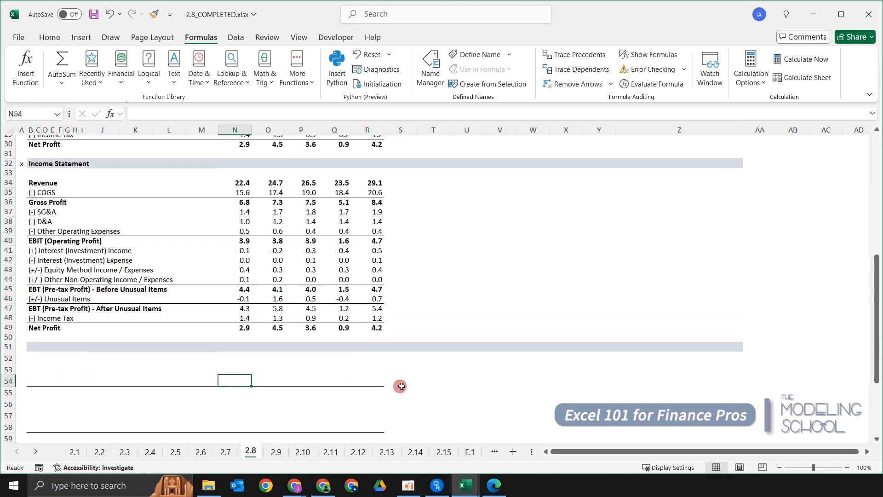
# Step: Enter the heading "Income Statement" in cell B51, in the header band of the format-only block
pyautogui.scroll(-1, 400, 386)
pyautogui.press('Up')
pyautogui.press('Left')
pyautogui.press('Left')
pyautogui.press('Left')
pyautogui.press('Left')
pyautogui.press('Left')
pyautogui.press('Left')
pyautogui.press('Left')
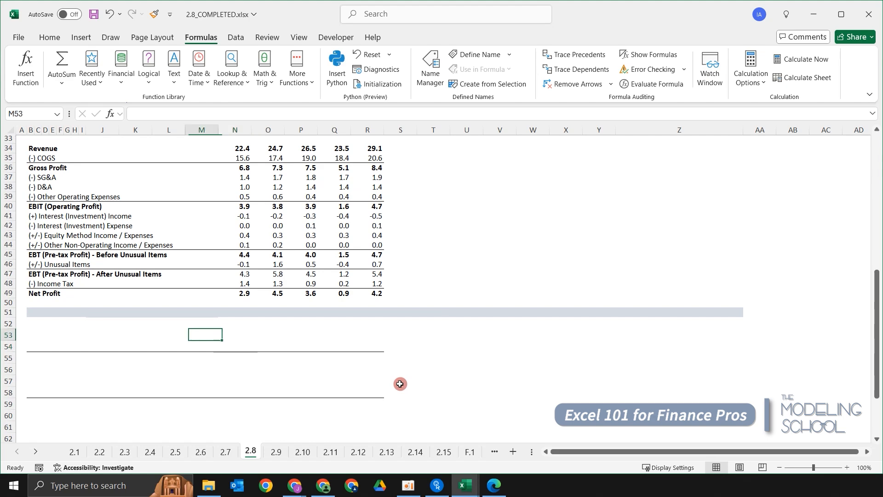
pyautogui.scroll(4, 400, 383)
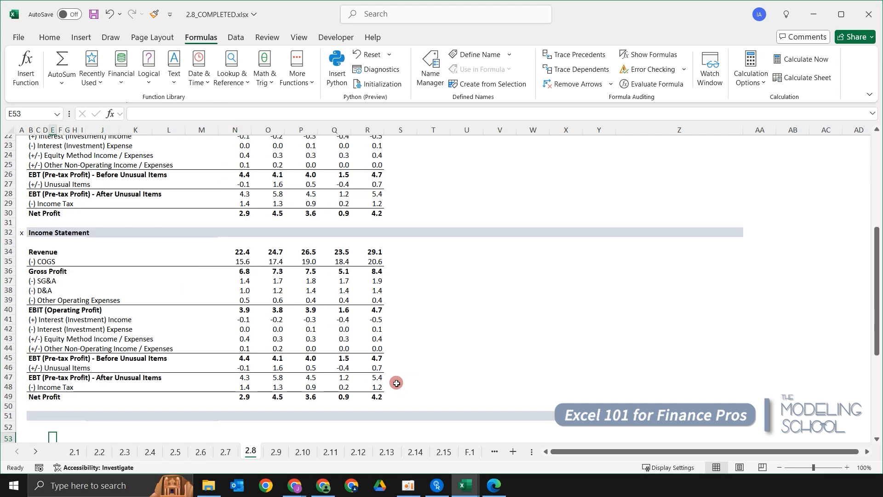
pyautogui.scroll(-3, 404, 380)
pyautogui.press('Up')
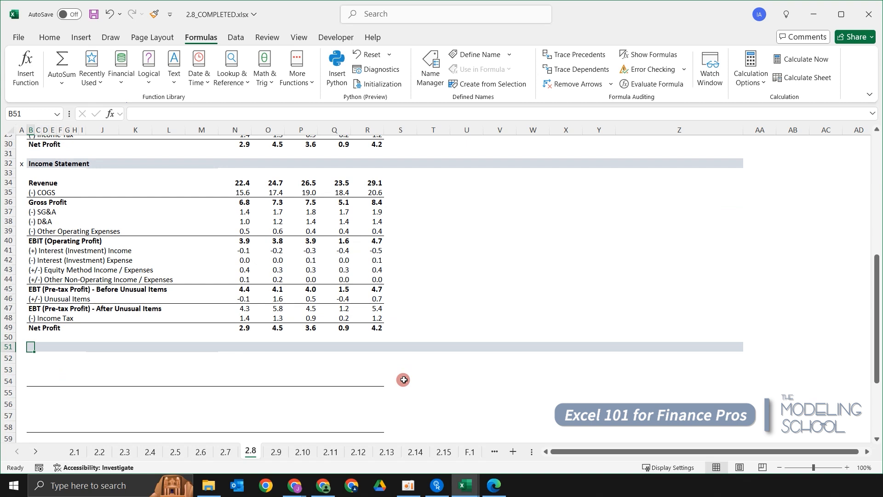
pyautogui.write('Income')
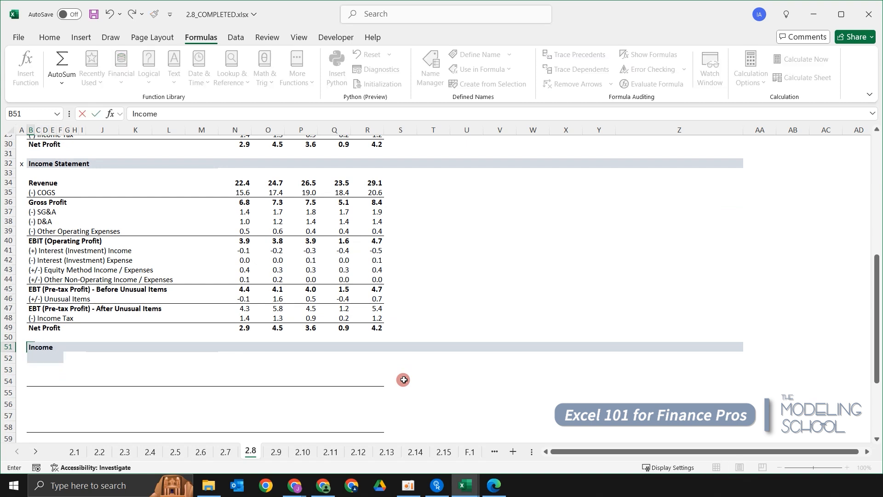
pyautogui.write(' Statement')
pyautogui.press('Return')
pyautogui.press('Up')
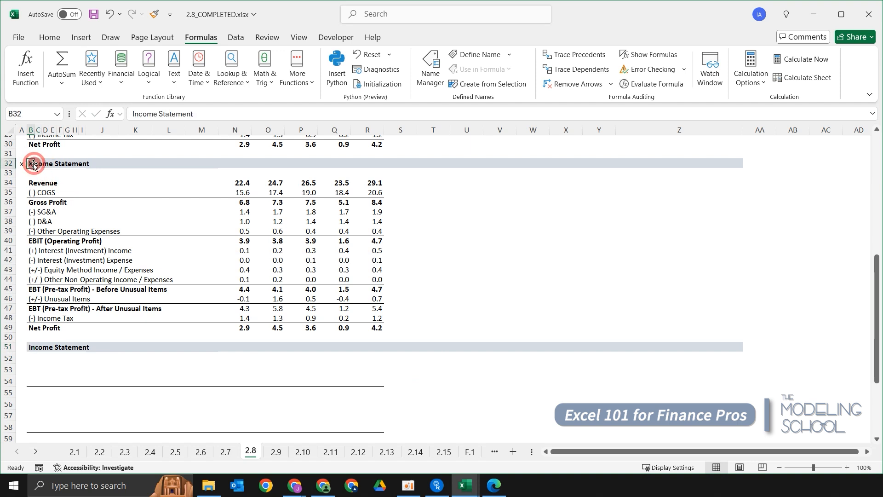
# Step: Compare the format-only block from row 51 down with the lower Income Statement block above it
pyautogui.click(38, 357)
pyautogui.click(263, 380)
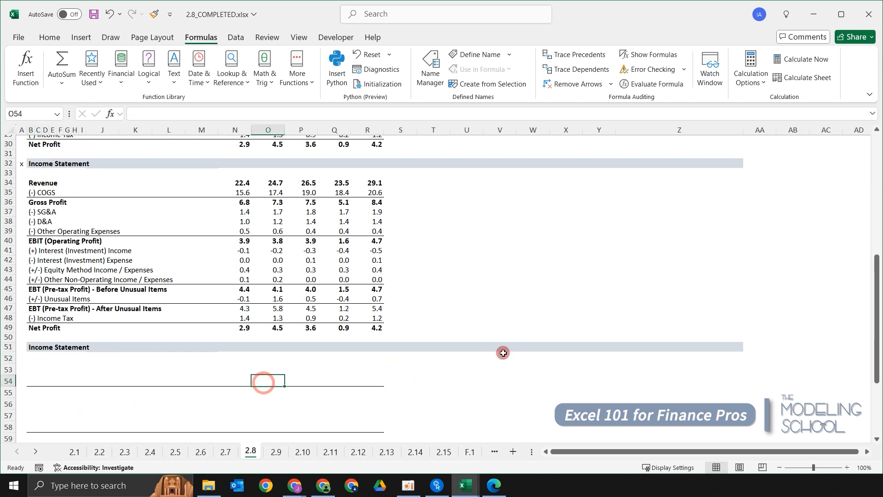
pyautogui.click(485, 379)
pyautogui.scroll(-2, 459, 370)
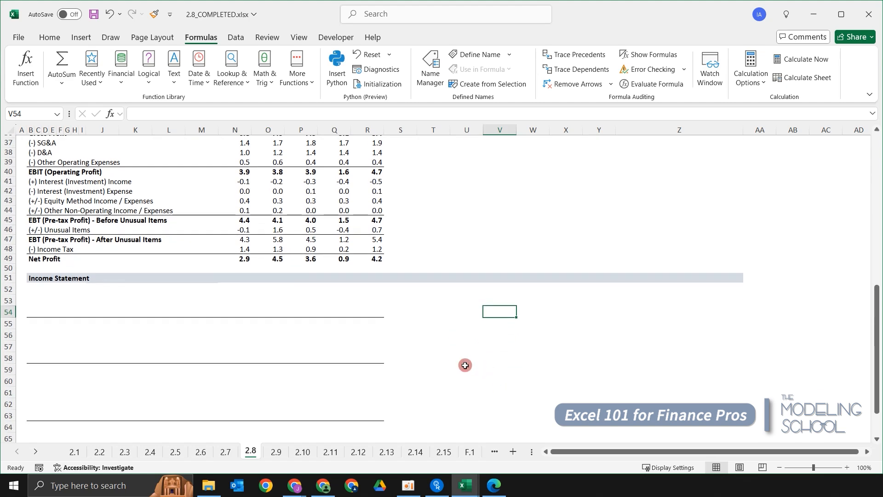
pyautogui.scroll(2, 414, 327)
pyautogui.moveTo(96, 172); pyautogui.dragTo(112, 278)
pyautogui.click(468, 313)
pyautogui.scroll(-2, 469, 318)
pyautogui.click(466, 327)
pyautogui.scroll(-1, 430, 322)
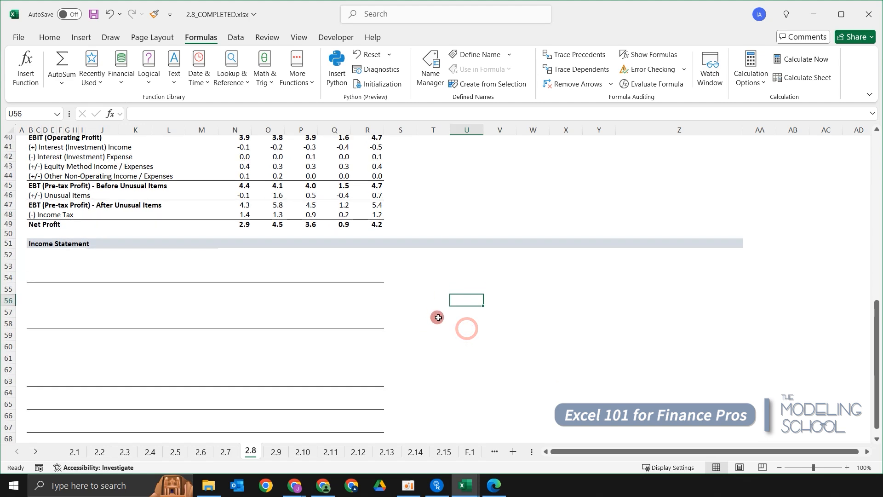
pyautogui.scroll(4, 431, 318)
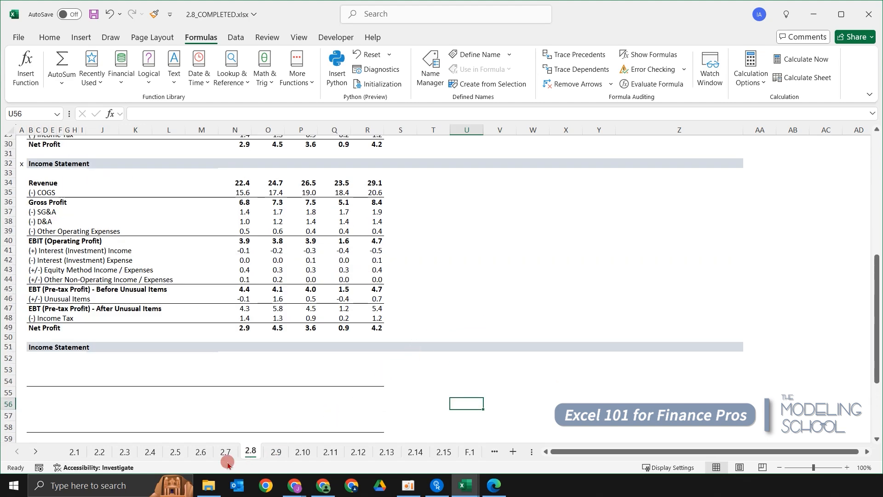
# Step: Switch to sheet 2.7 and select the lower Income Statement block's figures, N34:R49, to inspect their formatting
pyautogui.click(226, 455)
pyautogui.scroll(-8, 318, 350)
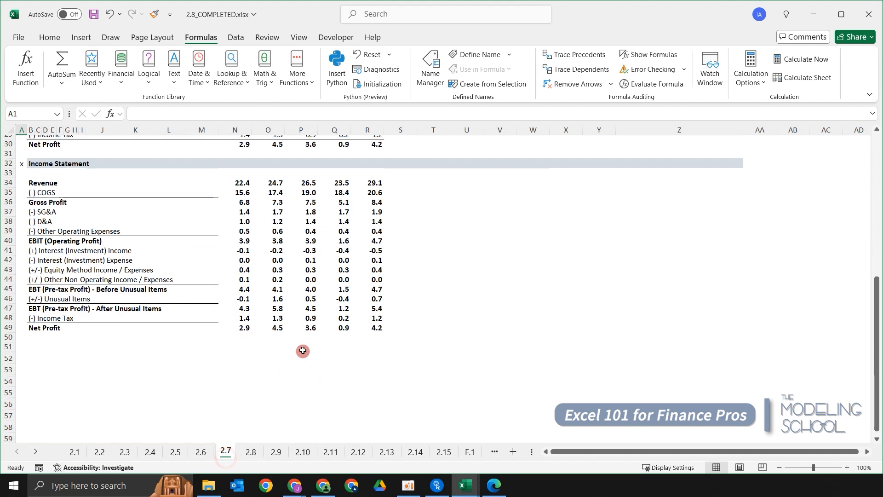
pyautogui.scroll(1, 304, 317)
pyautogui.moveTo(241, 252); pyautogui.dragTo(366, 392)
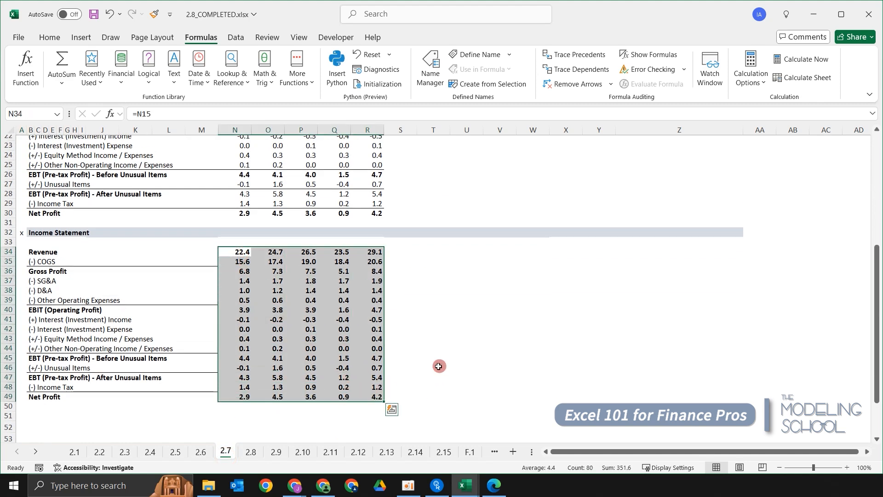
pyautogui.scroll(2, 427, 366)
pyautogui.scroll(-2, 418, 352)
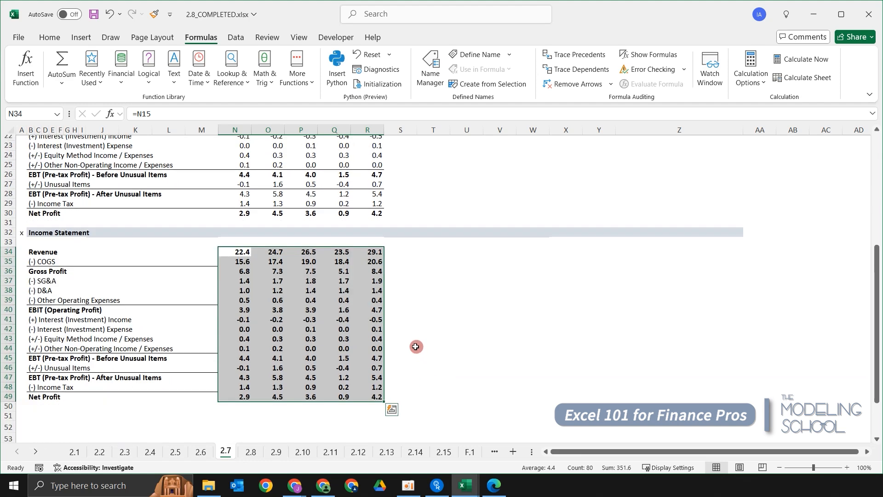
# Step: Remove the bold from the lower block's COGS figures, N35:R35
pyautogui.click(286, 309)
pyautogui.click(244, 299)
pyautogui.press('Up')
pyautogui.press('Up')
pyautogui.press('Up')
pyautogui.press('Up')
pyautogui.hotkey('ctrl', 'shift', 'Right')
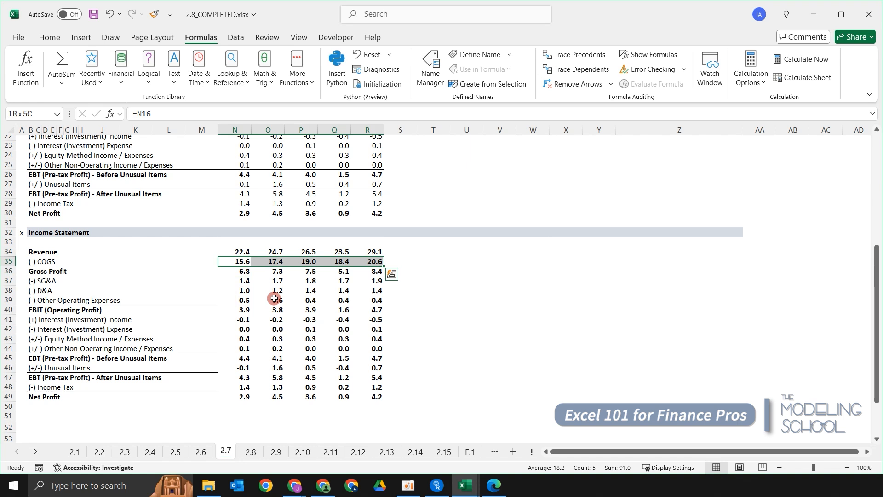
# Step: Remove the bold from the lower block's SG&A, D&A and Other Operating Expenses figures, N37:R39
pyautogui.press('Down')
pyautogui.press('Down')
pyautogui.hotkey('shift', 'Down')
pyautogui.hotkey('shift', 'Down')
pyautogui.hotkey('ctrl', 'shift', 'Right')
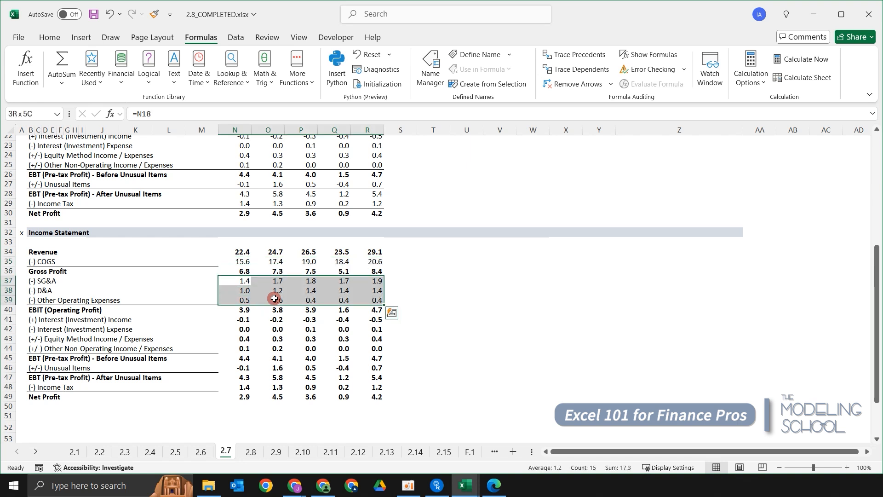
# Step: Apply a top and bottom border to the lower block's figures N36:R39, from Gross Profit through Other Operating Expenses
pyautogui.press('Up')
pyautogui.hotkey('shift', 'Down')
pyautogui.hotkey('shift', 'Down')
pyautogui.hotkey('shift', 'Down')
pyautogui.hotkey('shift', 'Right')
pyautogui.hotkey('shift', 'Right')
pyautogui.hotkey('shift', 'Right')
pyautogui.hotkey('shift', 'Right')
pyautogui.press('alt')
pyautogui.press('h')
pyautogui.press('b')
pyautogui.press('d')
# Step: Jump from N35 to its source cell and copy the upper Income Statement block's figures, N15:R30
pyautogui.press('Up')
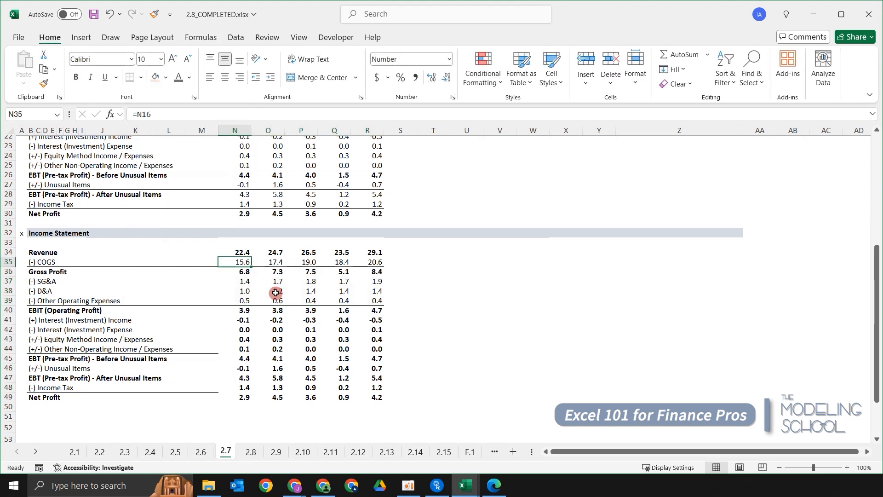
pyautogui.hotkey('ctrl', '[')
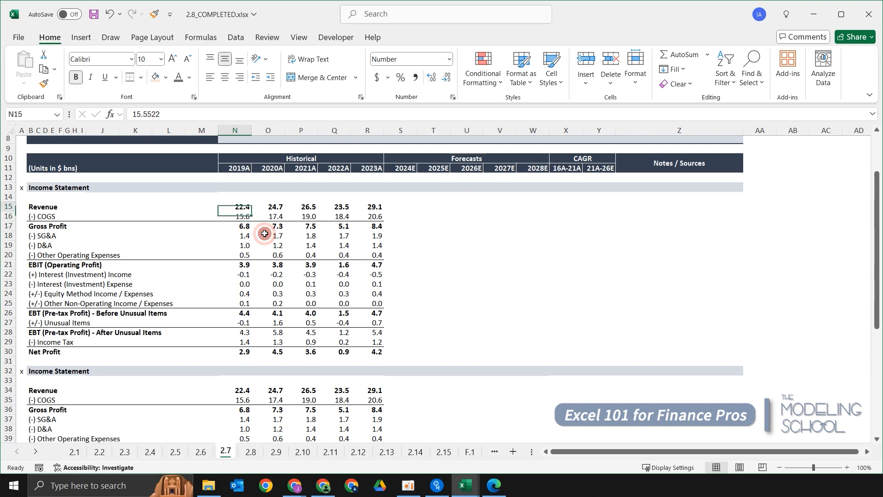
pyautogui.hotkey('ctrl', 'a')
pyautogui.hotkey('ctrl', 'c')
pyautogui.hotkey('shift', 'BackSpace')
# Step: Paste only the copied formats onto the lower block's figures starting at N34, using Paste Special set to Formats
pyautogui.press('Down')
pyautogui.press('Down')
pyautogui.press('Down')
pyautogui.press('Down')
pyautogui.press('Down')
pyautogui.press('Down')
pyautogui.press('Down')
pyautogui.press('Down')
pyautogui.press('Down')
pyautogui.press('Down')
pyautogui.press('Down')
pyautogui.scroll(-1, 274, 238)
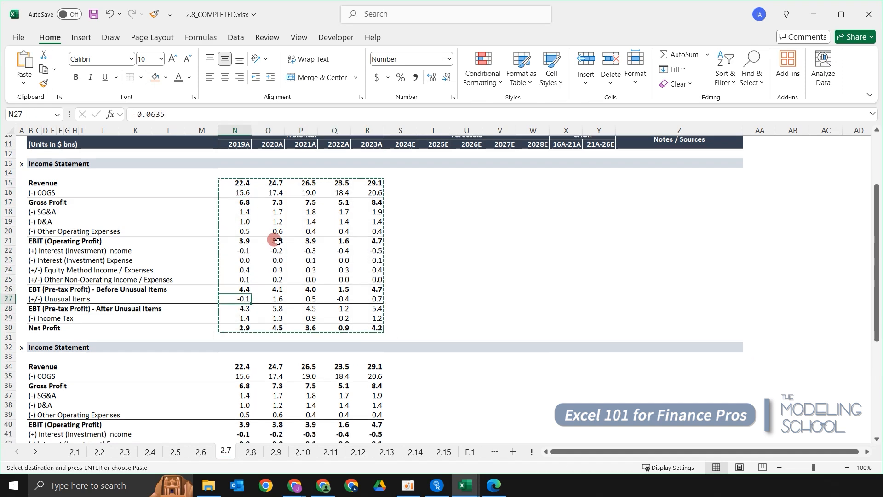
pyautogui.scroll(-4, 465, 271)
pyautogui.press('Down')
pyautogui.press('Down')
pyautogui.press('Down')
pyautogui.press('Down')
pyautogui.press('Down')
pyautogui.press('Down')
pyautogui.press('Down')
pyautogui.press('alt')
pyautogui.press('e')
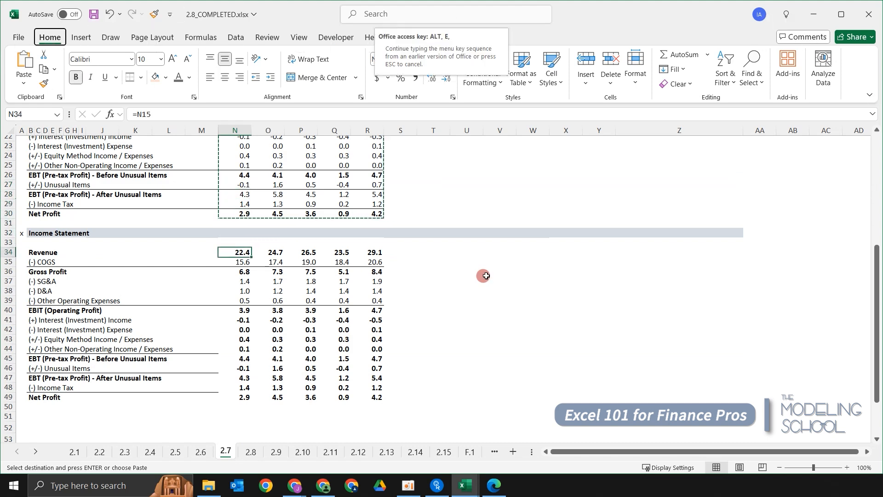
pyautogui.press('s')
pyautogui.press('t')
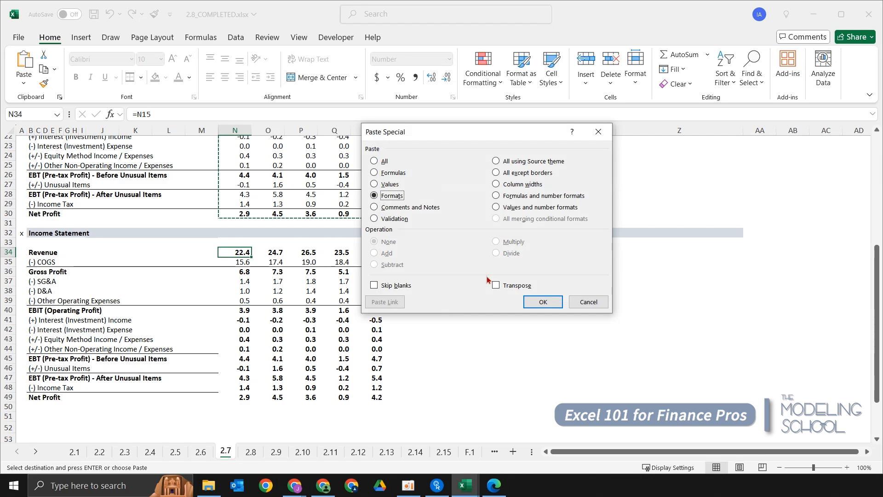
pyautogui.press('Return')
pyautogui.press('Escape')
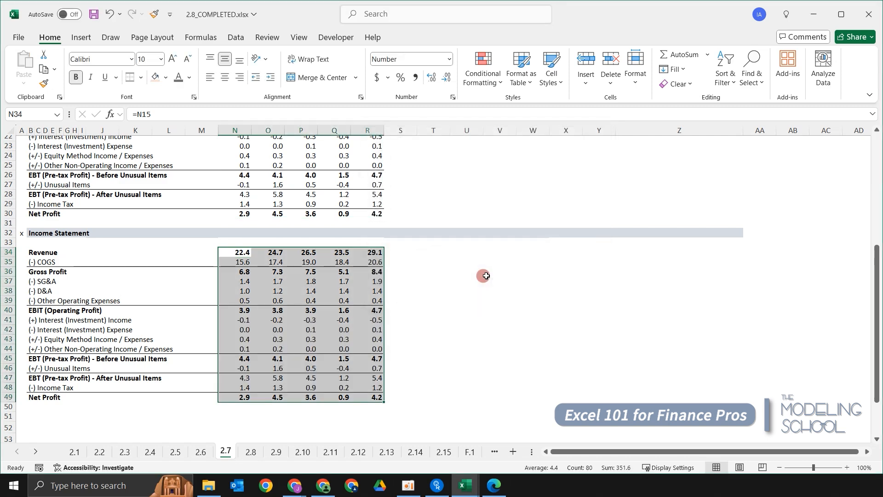
pyautogui.press('Down')
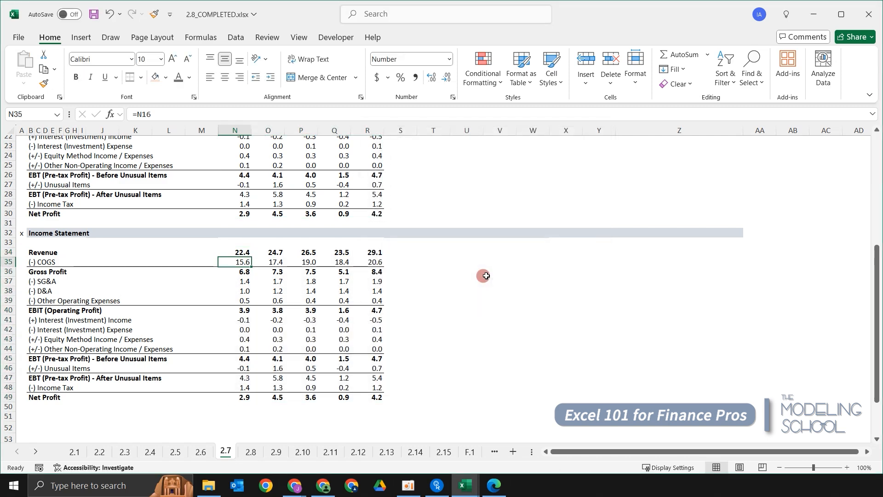
# Step: Return to sheet 2.8 and look over both Income Statement blocks and the format-only block below them
pyautogui.hotkey('ctrl', 'pagedown')
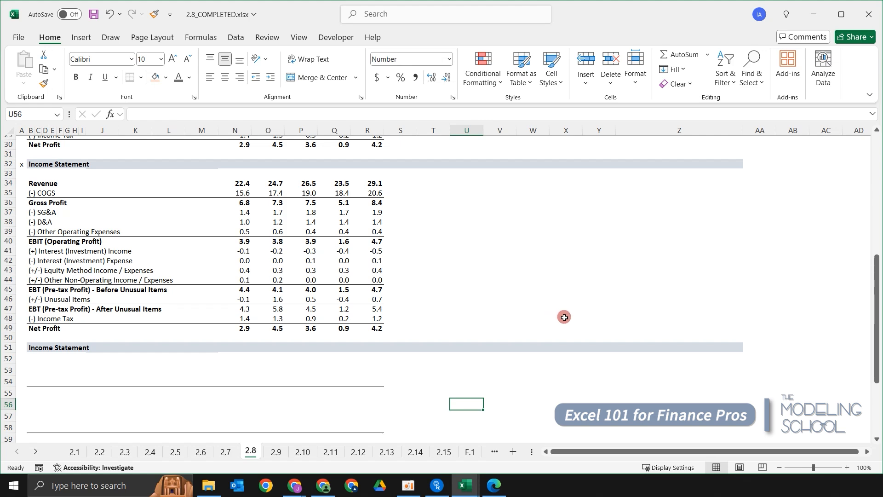
pyautogui.scroll(2, 564, 317)
pyautogui.scroll(-2, 564, 317)
pyautogui.scroll(-2, 555, 316)
pyautogui.scroll(2, 506, 323)
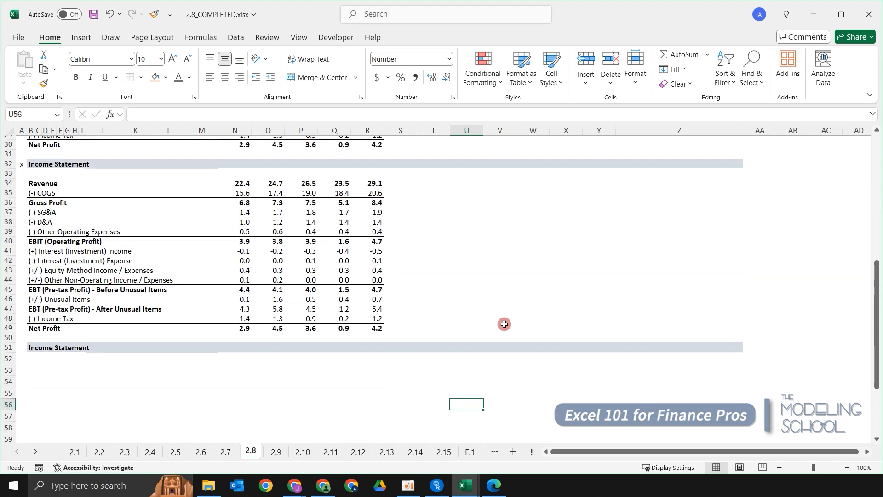
pyautogui.click(254, 372)
pyautogui.click(610, 288)
pyautogui.scroll(3, 611, 287)
pyautogui.click(619, 304)
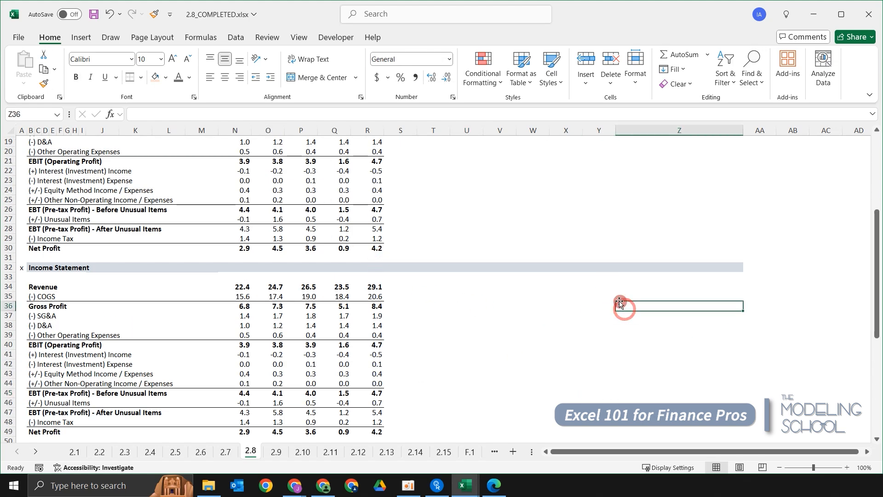
pyautogui.scroll(6, 455, 311)
pyautogui.scroll(-7, 456, 312)
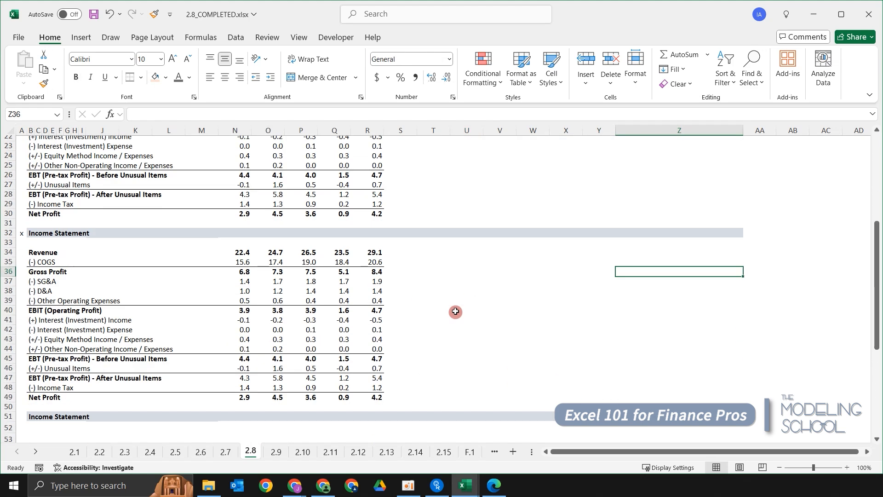
pyautogui.scroll(-3, 405, 303)
pyautogui.scroll(4, 400, 304)
# Step: Examine the lower block's figures N34:R49 and the 2019A formulas from Revenue down to EBIT, ending on N34
pyautogui.moveTo(247, 289); pyautogui.dragTo(380, 434)
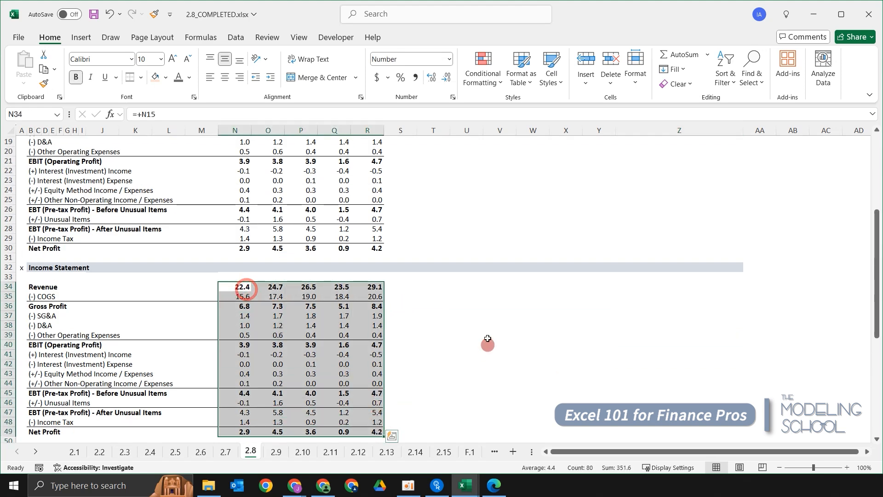
pyautogui.click(476, 317)
pyautogui.click(459, 297)
pyautogui.click(442, 298)
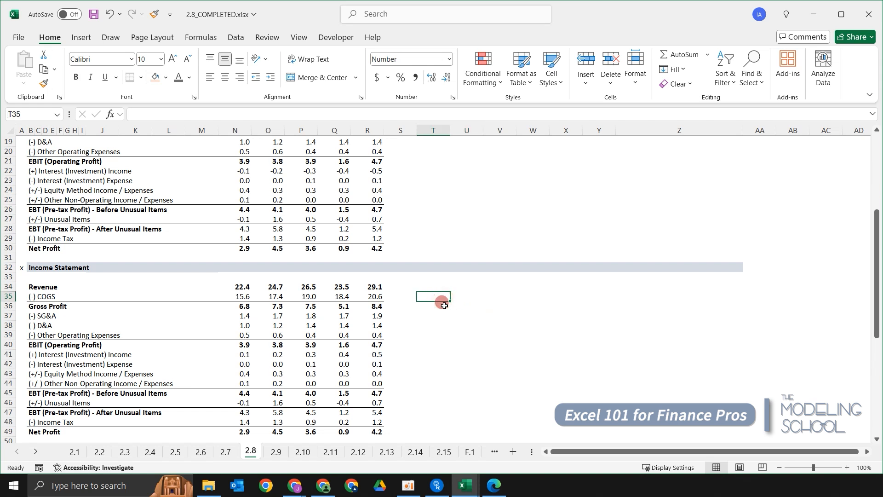
pyautogui.press('Left')
pyautogui.press('Left')
pyautogui.press('Left')
pyautogui.press('Left')
pyautogui.press('Left')
pyautogui.press('Left')
pyautogui.press('Left')
pyautogui.press('Right')
pyautogui.press('Right')
pyautogui.press('Up')
pyautogui.press('Left')
pyautogui.press('Down')
pyautogui.press('Down')
pyautogui.press('Down')
pyautogui.press('Down')
pyautogui.press('Down')
pyautogui.press('Down')
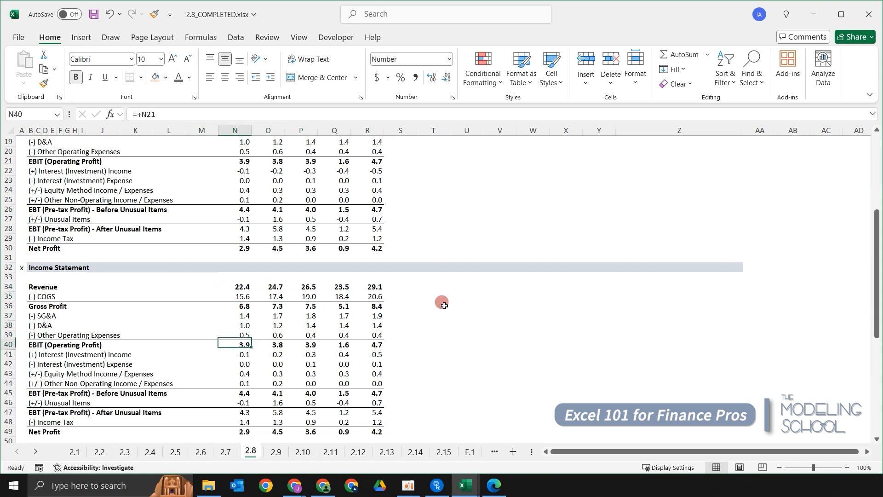
pyautogui.press('Up')
pyautogui.press('Up')
pyautogui.press('Up')
pyautogui.press('Up')
pyautogui.press('Up')
pyautogui.press('Up')
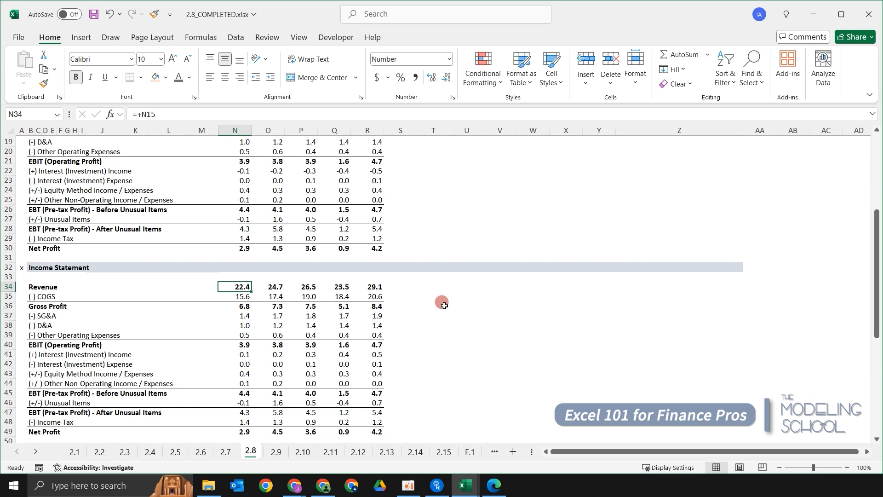
# Step: Try multiplying the Revenue formula in N34 by 10 and copying it with N34:R49 selected as target, and undo the edit
pyautogui.press('F2')
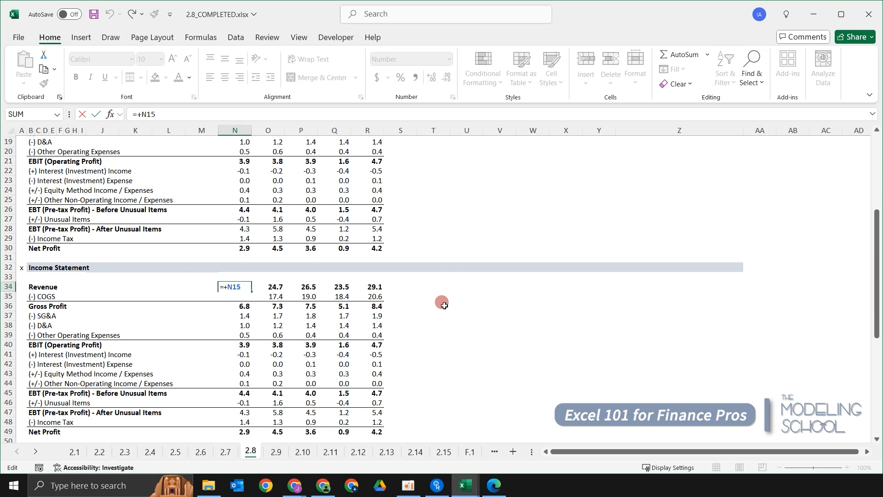
pyautogui.write('*10')
pyautogui.hotkey('ctrl', 'Return')
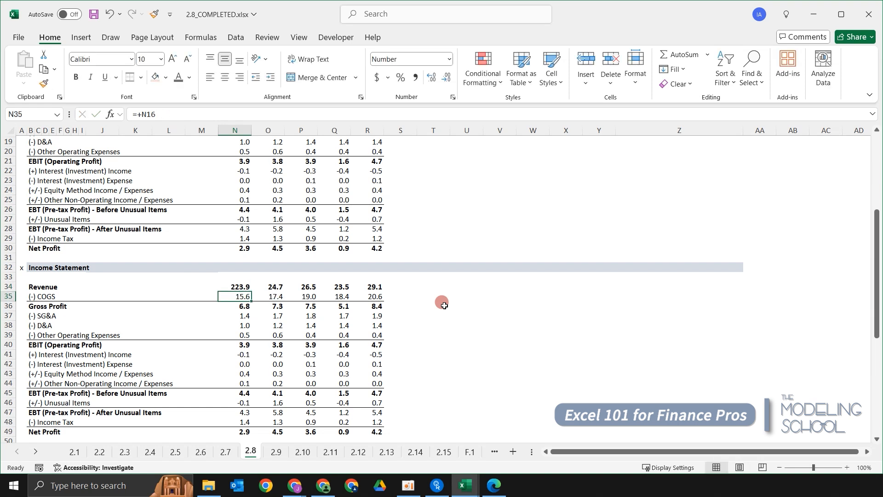
pyautogui.hotkey('ctrl', 'c')
pyautogui.hotkey('ctrl', 'shift', 'Down')
pyautogui.hotkey('ctrl', 'shift', 'Right')
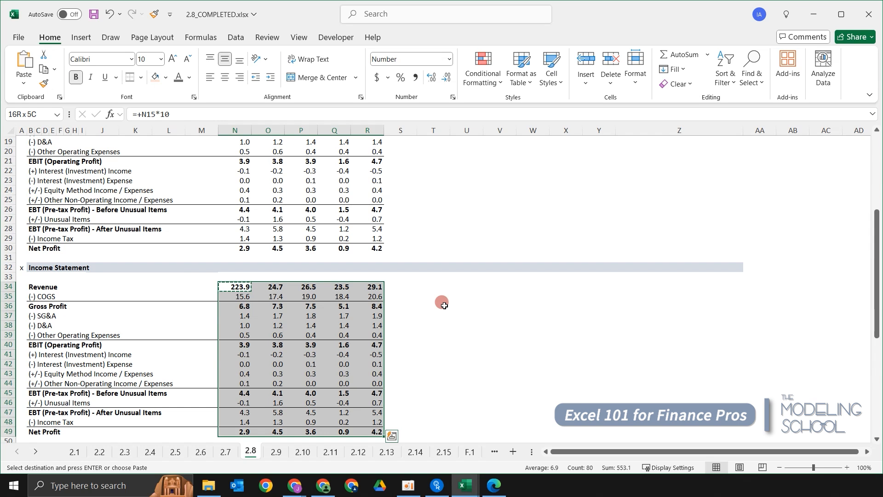
pyautogui.press('Escape')
pyautogui.hotkey('ctrl', 'z')
# Step: Enter the multiplier 10 in cell U34, beside the lower block's Revenue row
pyautogui.press('Right')
pyautogui.press('Right')
pyautogui.press('Right')
pyautogui.press('Right')
pyautogui.press('Right')
pyautogui.press('Right')
pyautogui.press('Right')
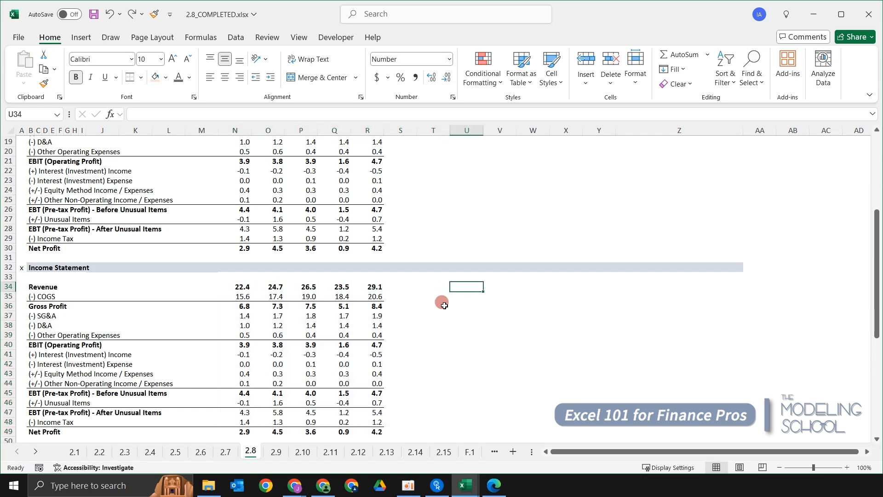
pyautogui.write('10')
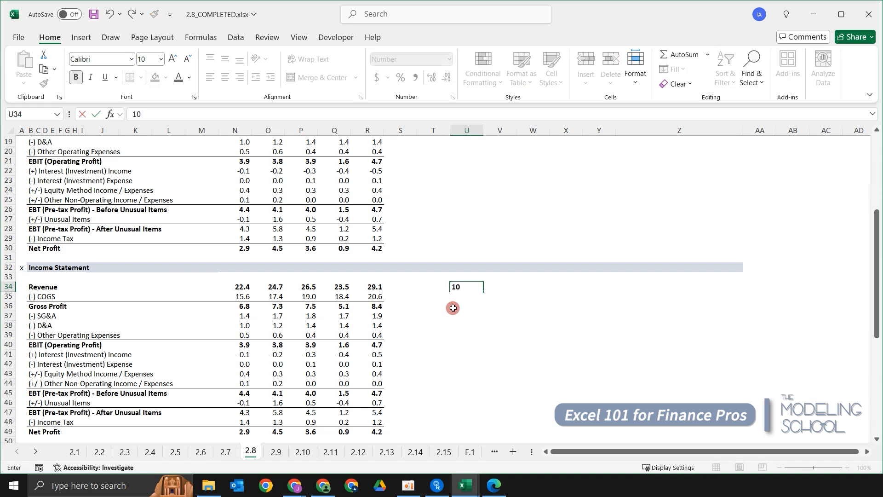
pyautogui.hotkey('ctrl', 'Return')
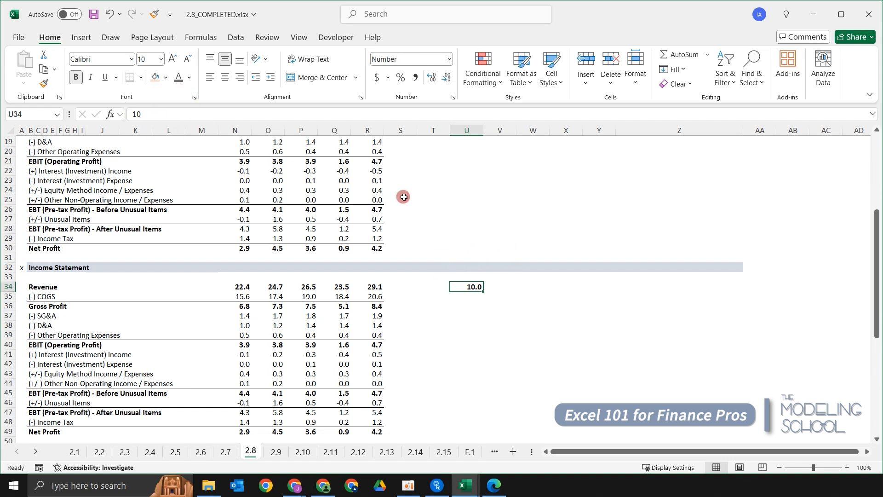
# Step: Multiply the second Income Statement block's figures N34:R49 by the 10 in U34 using Paste Special with the Multiply operation
pyautogui.hotkey('ctrl', 'c')
pyautogui.scroll(-3, 423, 200)
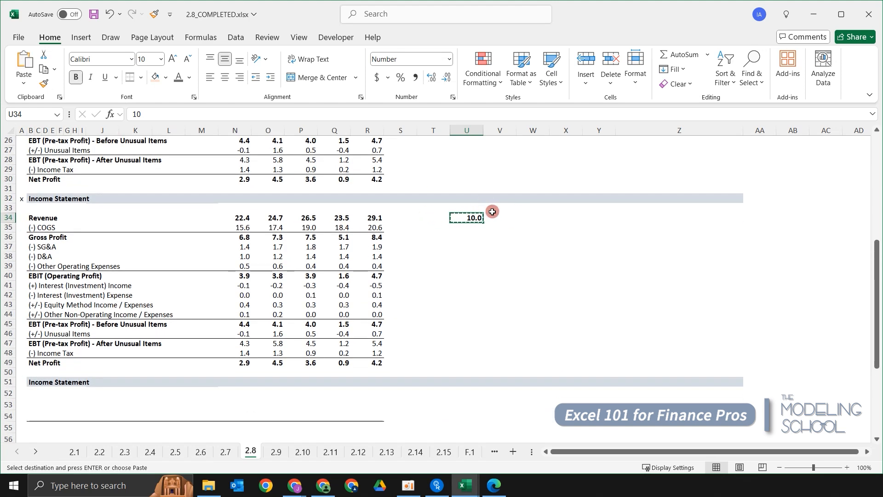
pyautogui.press('Left')
pyautogui.press('Left')
pyautogui.press('Left')
pyautogui.hotkey('ctrl', 'shift', 'Down')
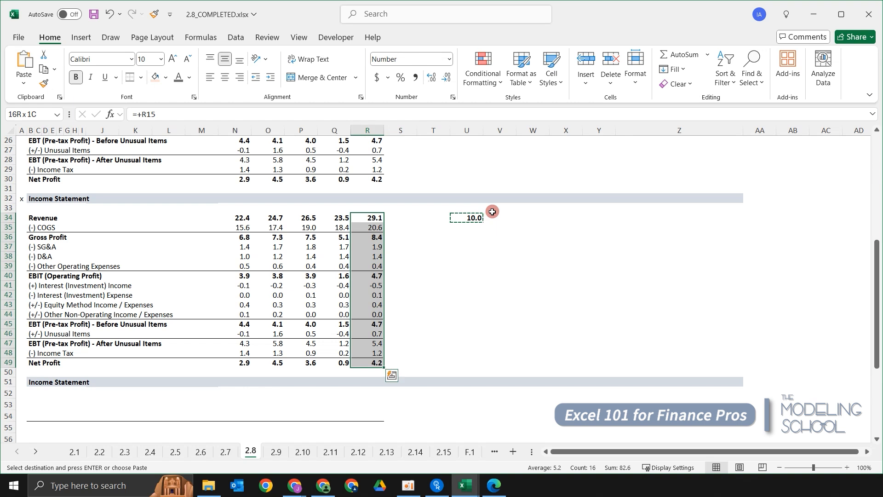
pyautogui.hotkey('shift', 'Left')
pyautogui.hotkey('shift', 'Left')
pyautogui.hotkey('shift', 'Left')
pyautogui.hotkey('shift', 'Left')
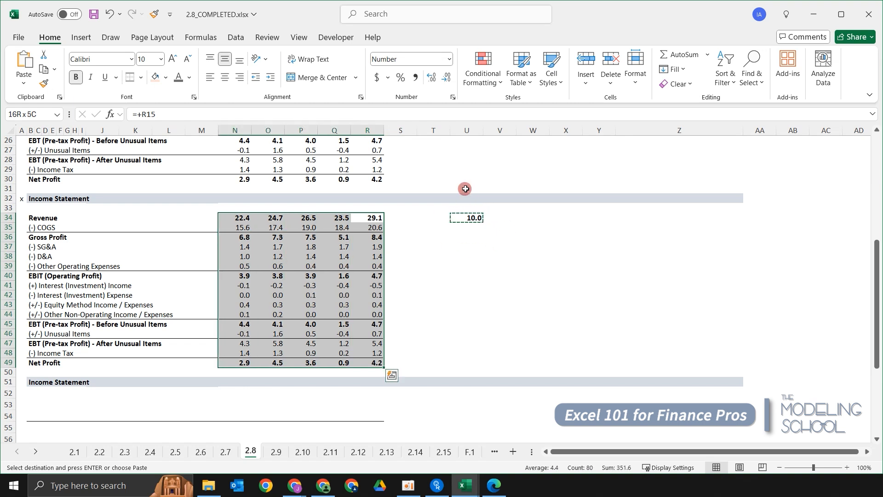
pyautogui.hotkey('alt', 'e')
pyautogui.press('s')
pyautogui.moveTo(499, 137); pyautogui.dragTo(269, 65)
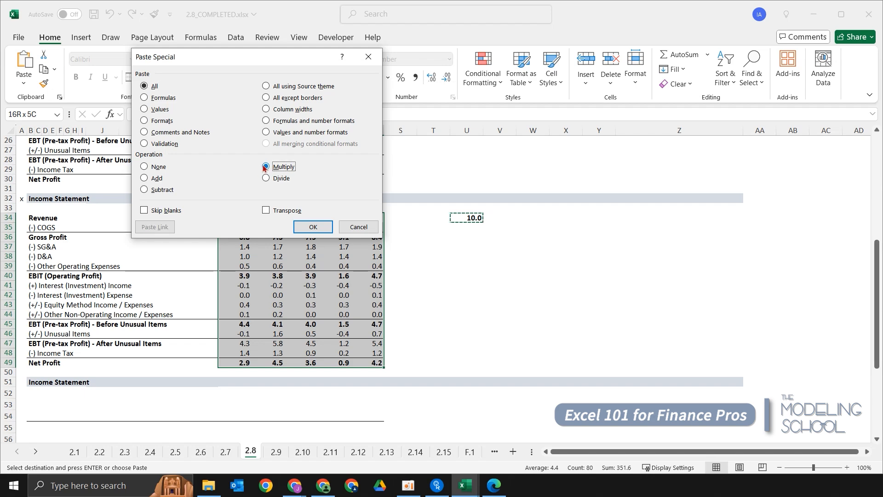
pyautogui.click(317, 227)
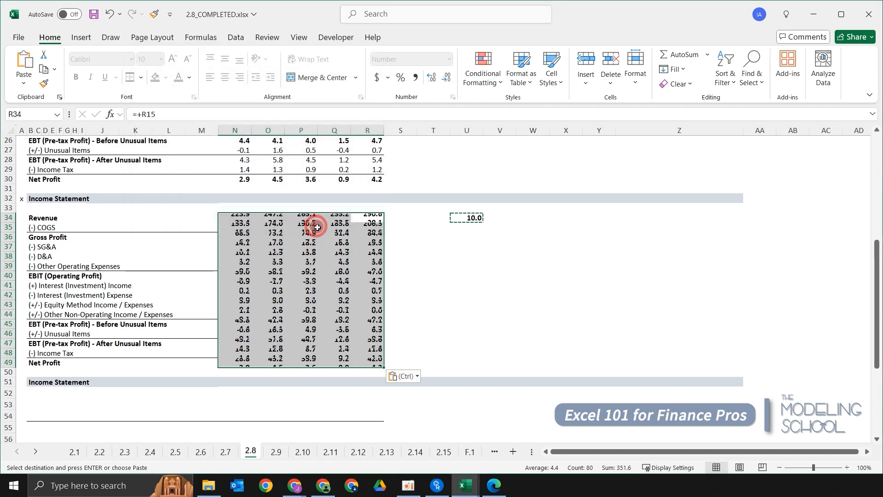
# Step: Examine the formulas in the multiplied block, such as SG&A, Other Operating Expenses and EBIT, and look over N34:R49
pyautogui.click(455, 286)
pyautogui.click(299, 246)
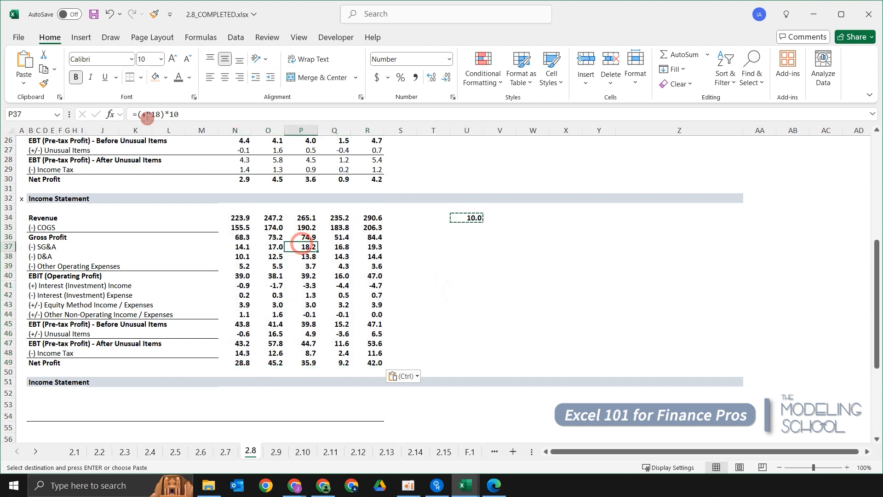
pyautogui.moveTo(264, 227); pyautogui.dragTo(361, 335)
pyautogui.click(315, 265)
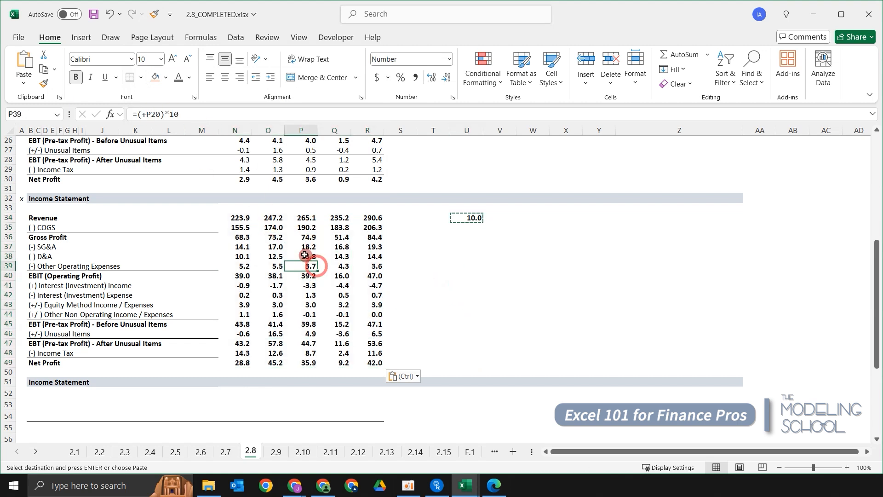
pyautogui.moveTo(316, 249); pyautogui.dragTo(373, 342)
pyautogui.click(320, 274)
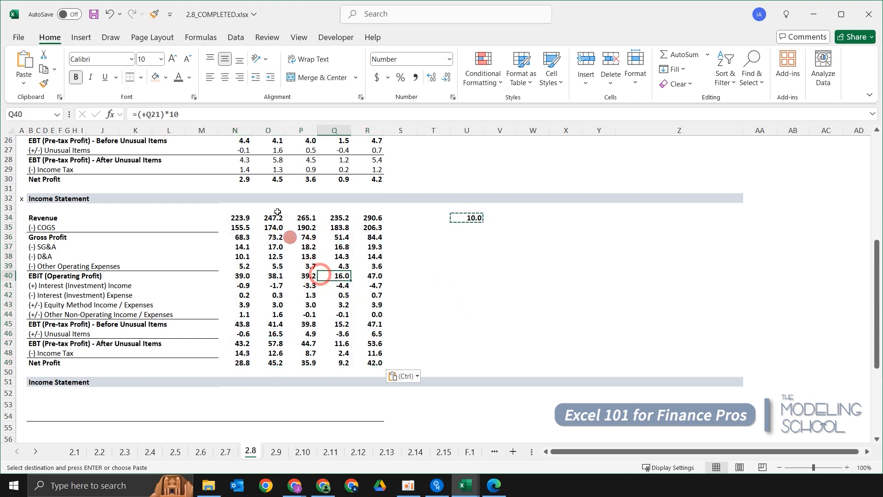
pyautogui.click(176, 115)
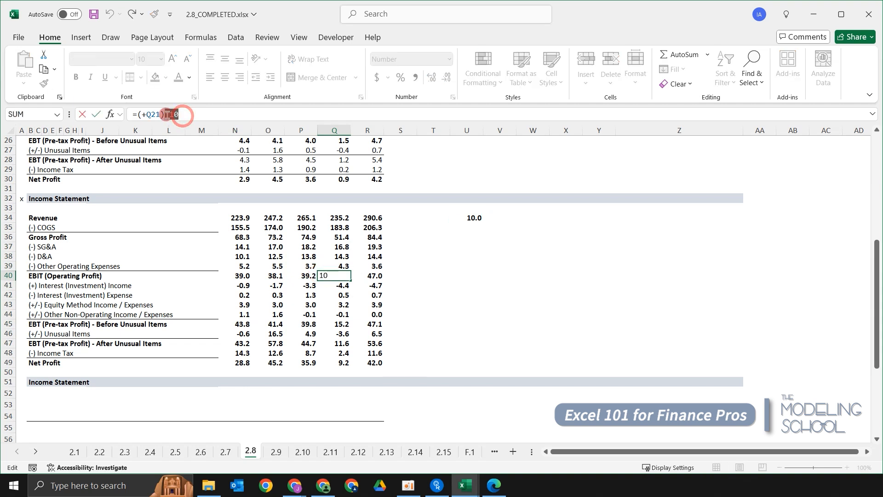
pyautogui.press('Escape')
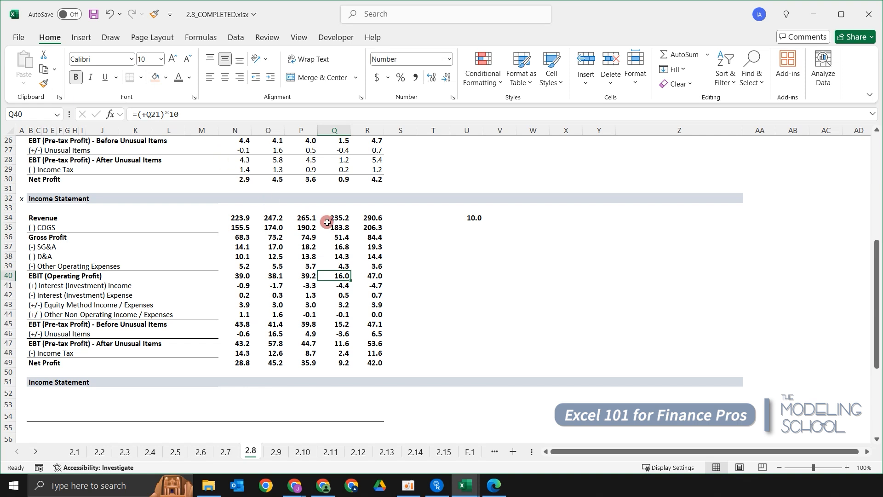
pyautogui.click(285, 231)
pyautogui.moveTo(234, 218); pyautogui.dragTo(392, 385)
pyautogui.click(468, 332)
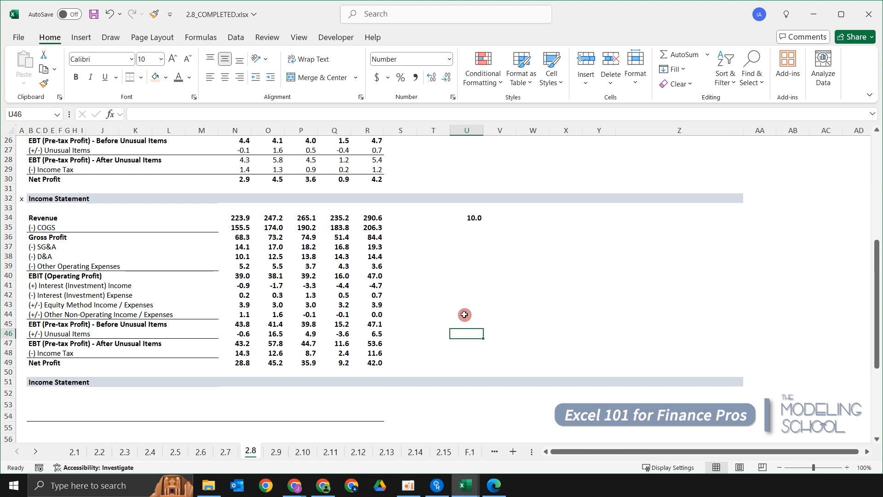
# Step: Divide the second block's figures N34:R49 by the 10 in U34 using Paste Special with the Divide operation
pyautogui.scroll(5, 465, 315)
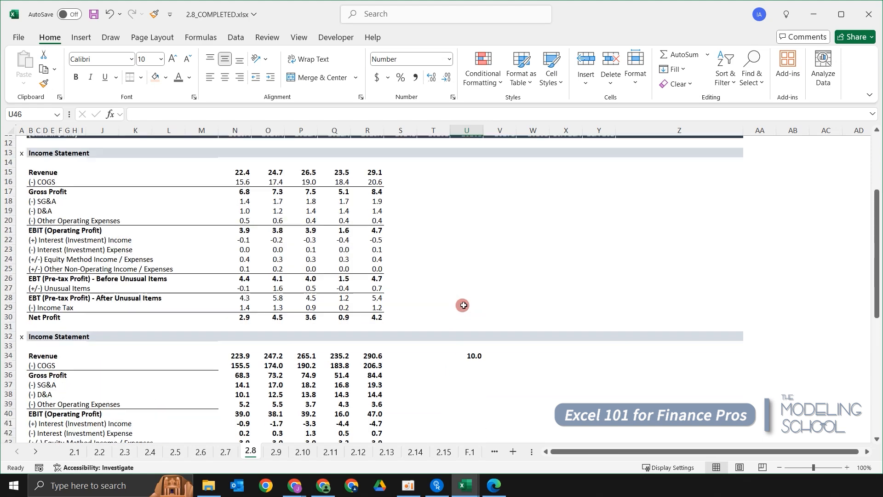
pyautogui.click(479, 367)
pyautogui.press('Up')
pyautogui.hotkey('ctrl', 'c')
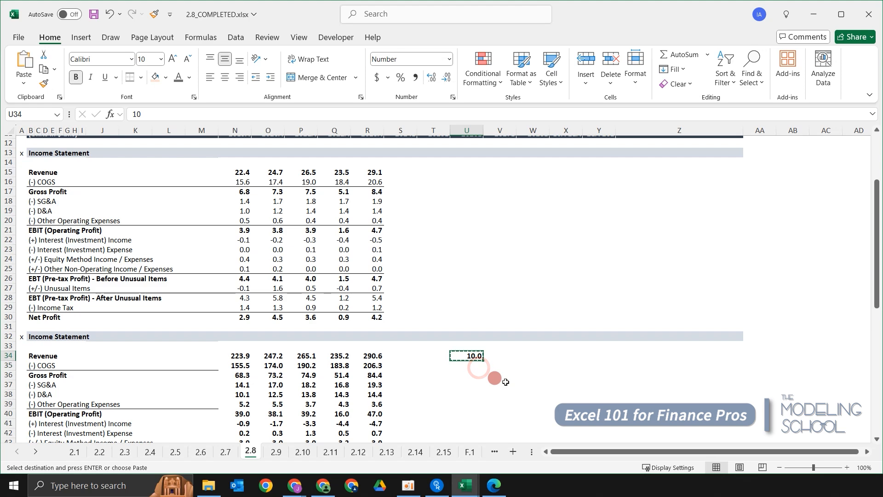
pyautogui.scroll(-5, 501, 367)
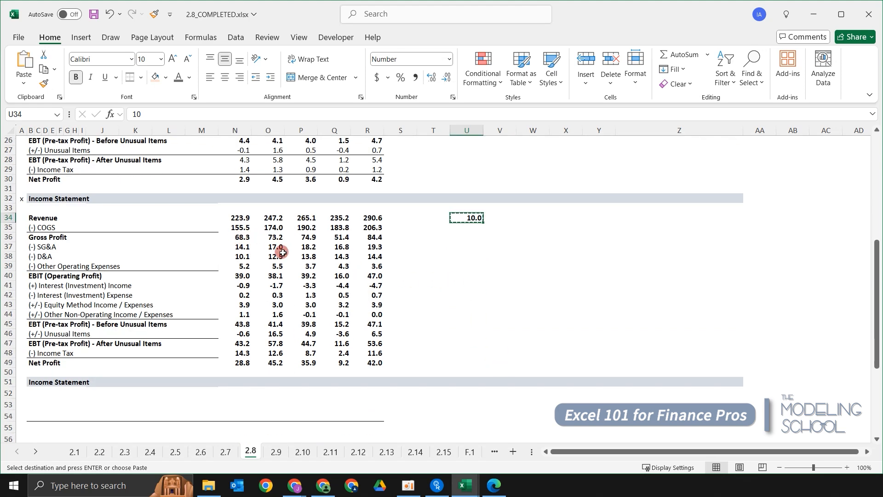
pyautogui.press('Left')
pyautogui.press('Left')
pyautogui.press('Left')
pyautogui.press('Left')
pyautogui.press('Left')
pyautogui.press('Left')
pyautogui.press('Left')
pyautogui.press('Right')
pyautogui.press('Right')
pyautogui.press('Right')
pyautogui.press('Right')
pyautogui.press('Right')
pyautogui.press('Right')
pyautogui.press('Right')
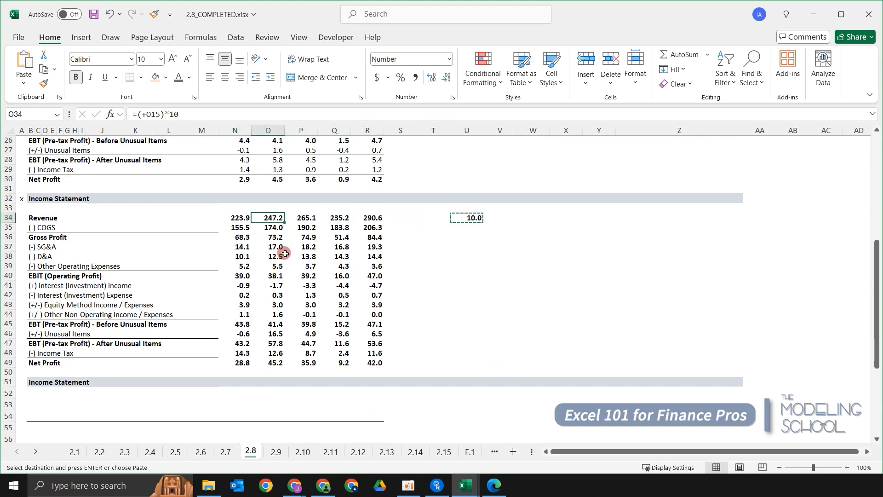
pyautogui.press('Left')
pyautogui.press('Left')
pyautogui.press('Left')
pyautogui.press('Left')
pyautogui.press('Left')
pyautogui.press('Left')
pyautogui.press('Left')
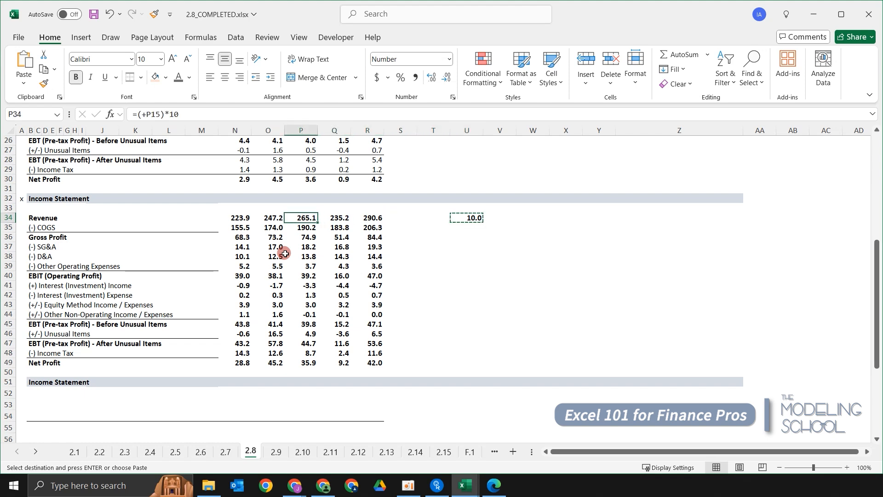
pyautogui.hotkey('ctrl', 'shift', 'Right')
pyautogui.hotkey('ctrl', 'shift', 'Down')
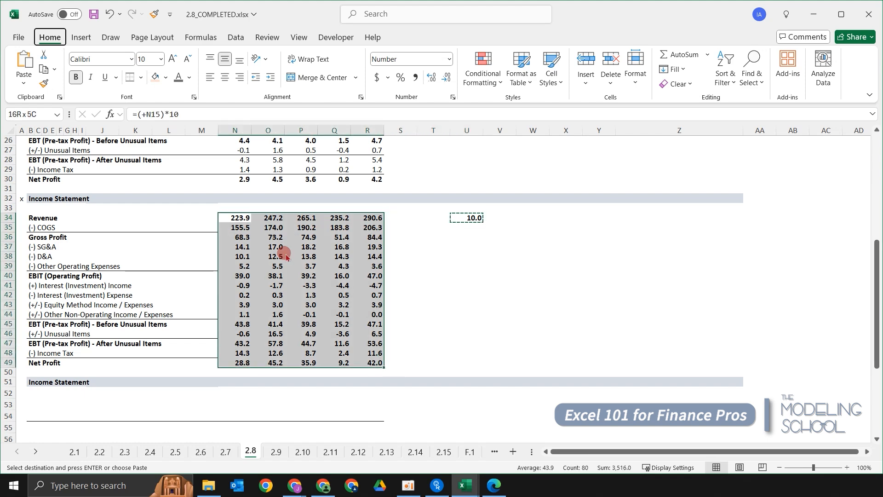
pyautogui.hotkey('alt', 'e')
pyautogui.press('s')
pyautogui.press('i')
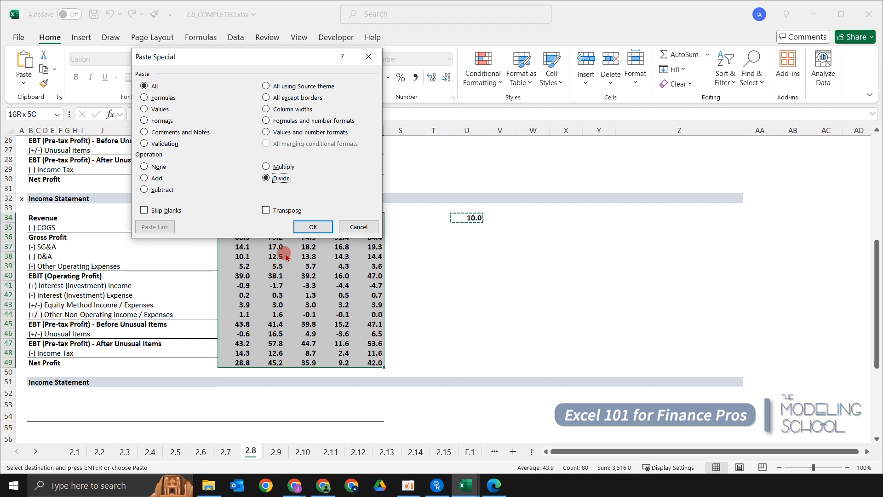
pyautogui.press('Return')
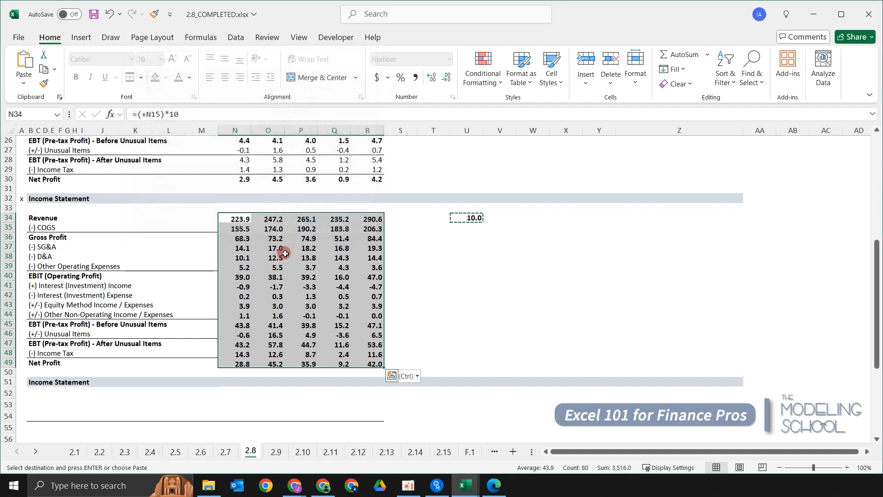
pyautogui.press('Escape')
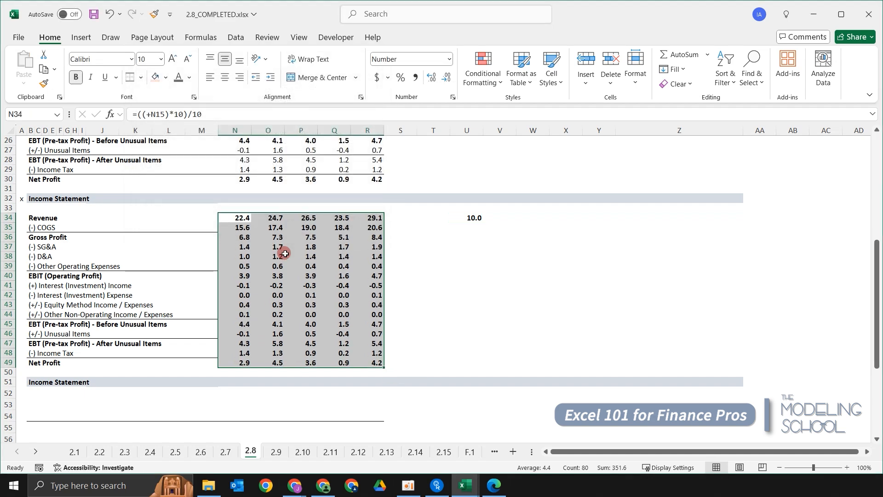
# Step: Copy the first block's figures N15:R30 and paste only their formats onto the second block starting at N34
pyautogui.hotkey('ctrl', 'Up')
pyautogui.hotkey('ctrl', 'Up')
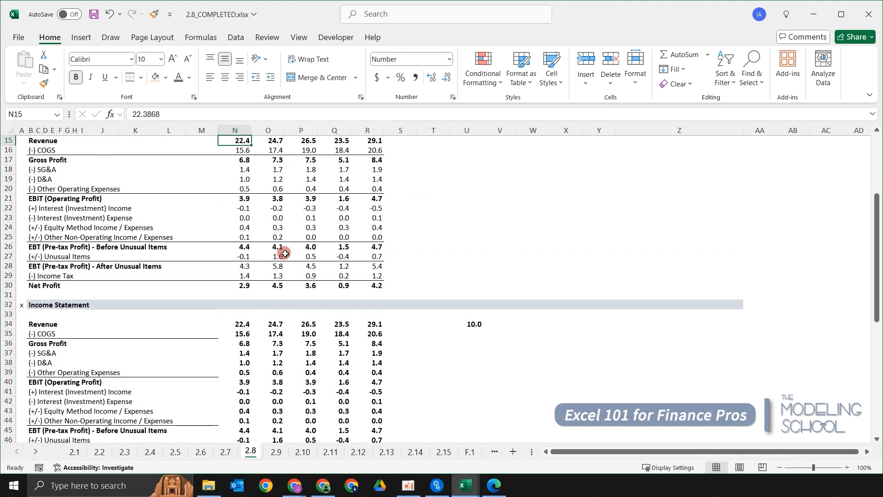
pyautogui.hotkey('ctrl', 'shift', 'Down')
pyautogui.hotkey('ctrl', 'shift', 'Right')
pyautogui.hotkey('ctrl', 'c')
pyautogui.hotkey('ctrl', 'Down')
pyautogui.press('Down')
pyautogui.press('Down')
pyautogui.press('Down')
pyautogui.hotkey('ctrl', 'alt', 'v')
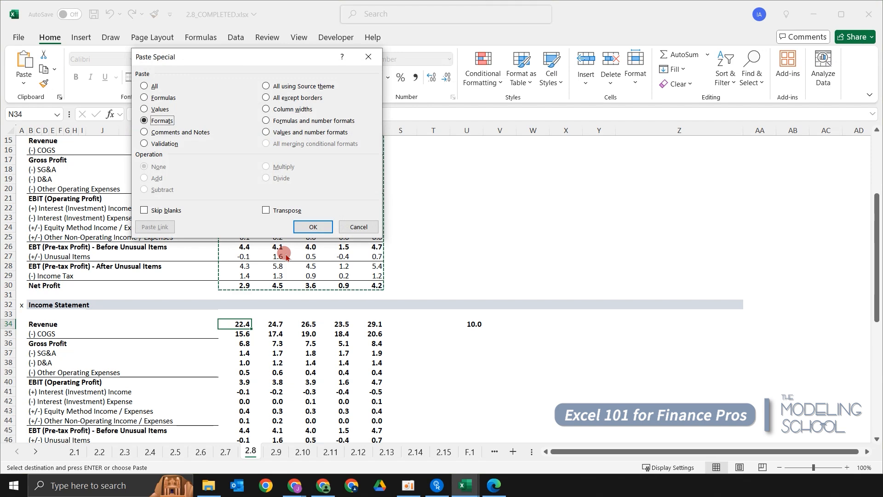
pyautogui.press('t')
pyautogui.press('Return')
# Step: Check the second block's formatting and its D&A formula in O38, and clear the copy marker
pyautogui.scroll(-2, 288, 254)
pyautogui.click(451, 316)
pyautogui.click(230, 296)
pyautogui.click(276, 293)
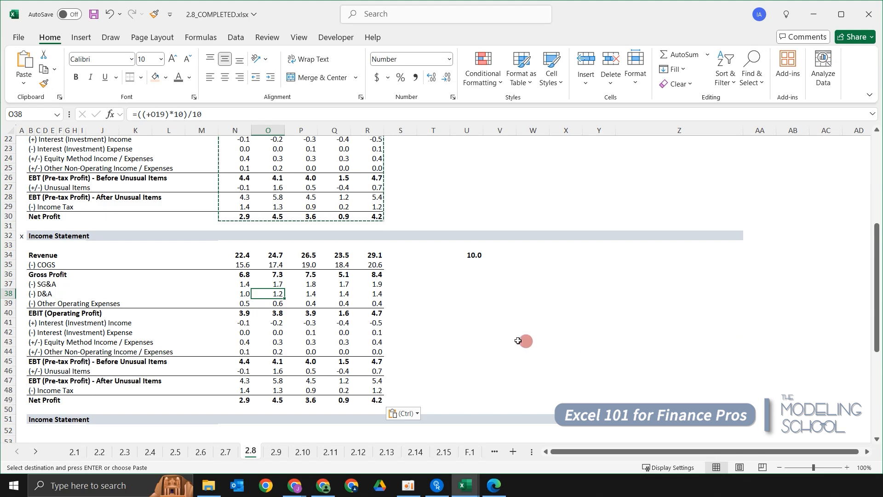
pyautogui.click(506, 333)
pyautogui.click(496, 300)
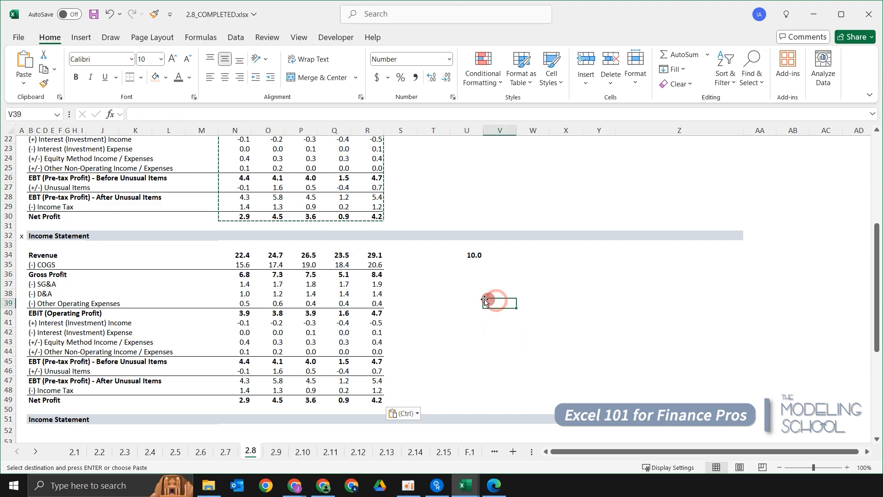
pyautogui.scroll(-2, 479, 299)
pyautogui.scroll(2, 479, 299)
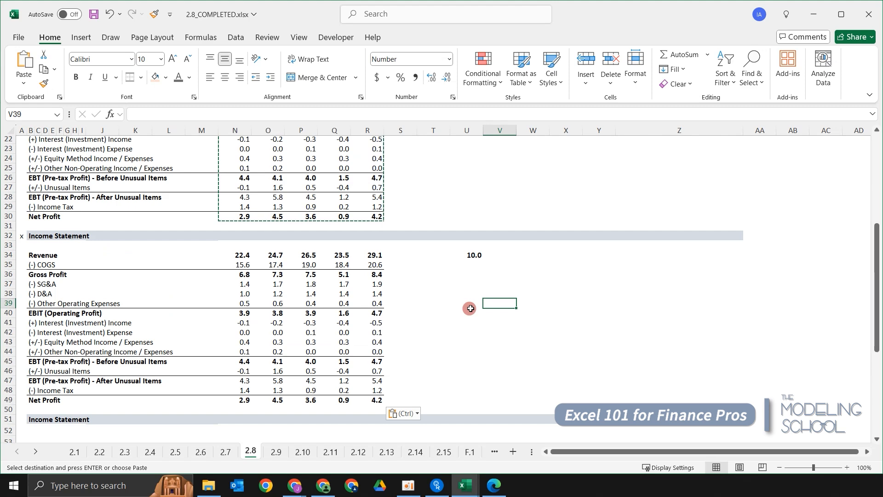
pyautogui.press('Escape')
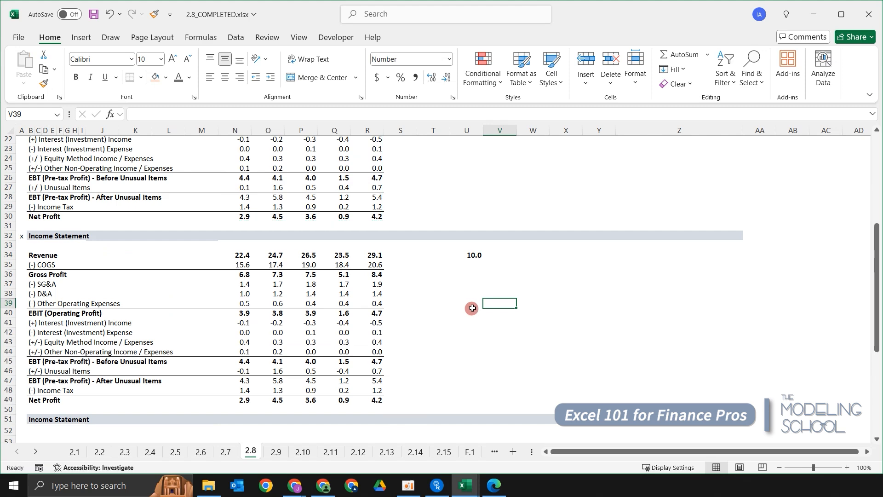
# Step: Look over the format-only Income Statement block in rows 51 to 67
pyautogui.scroll(-3, 472, 308)
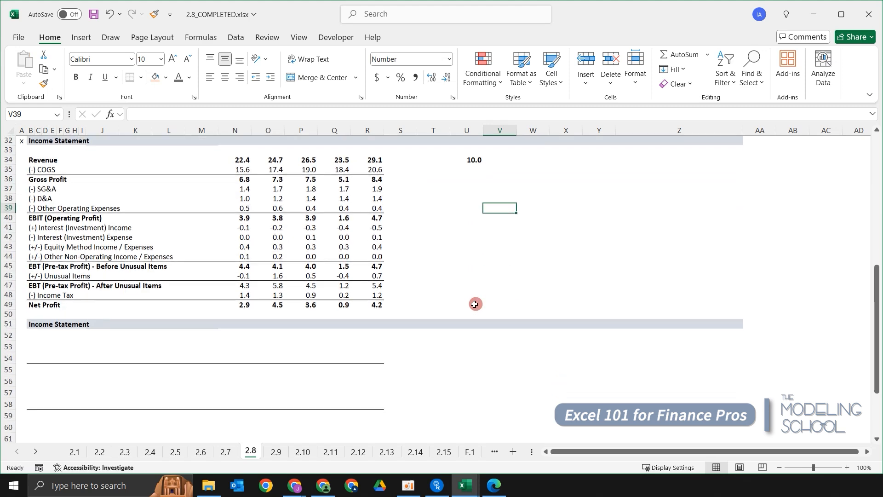
pyautogui.scroll(-1, 474, 304)
pyautogui.scroll(1, 437, 328)
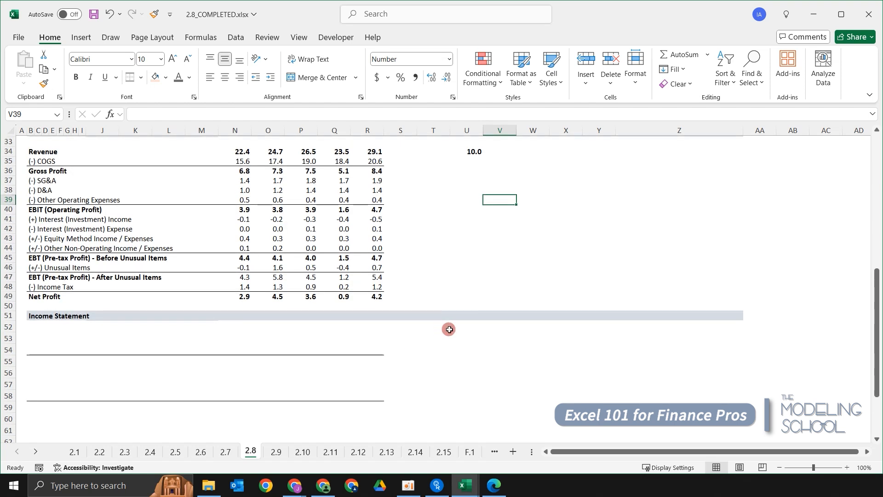
pyautogui.click(449, 340)
pyautogui.scroll(-3, 448, 339)
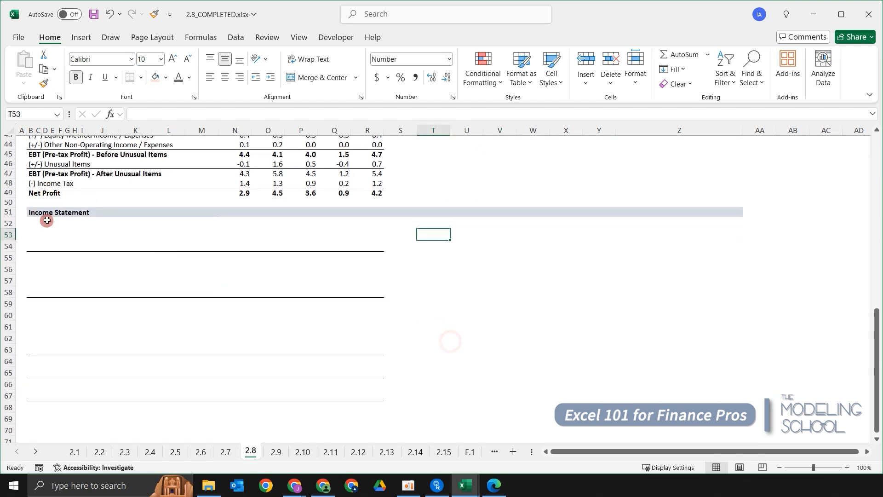
pyautogui.moveTo(42, 217); pyautogui.dragTo(482, 396)
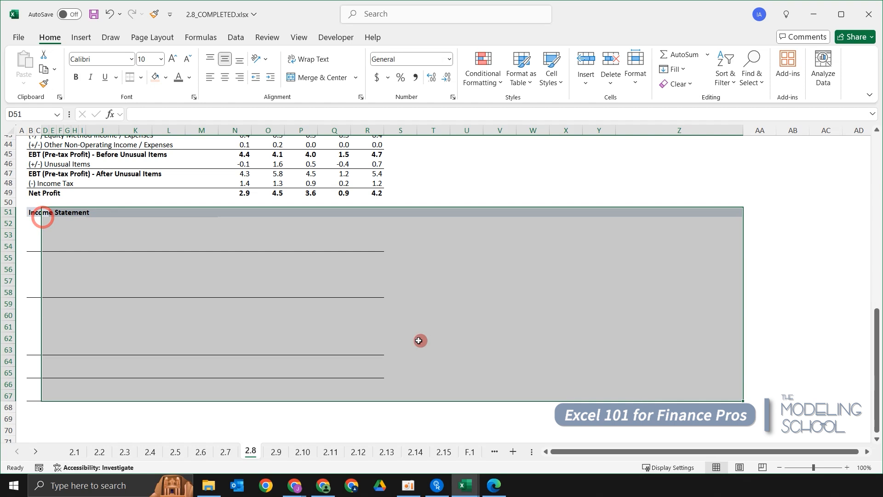
pyautogui.click(417, 336)
pyautogui.moveTo(49, 216); pyautogui.dragTo(641, 387)
pyautogui.click(501, 362)
pyautogui.scroll(1, 433, 340)
pyautogui.click(189, 306)
pyautogui.scroll(1, 189, 305)
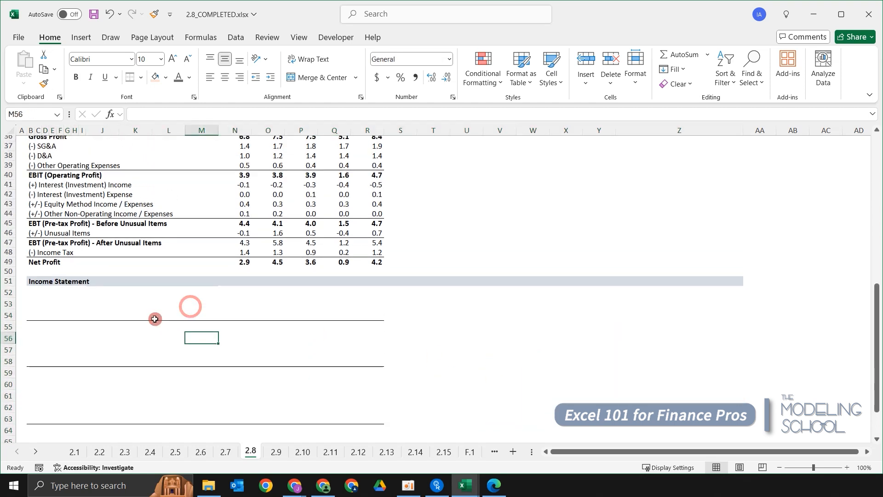
# Step: Enter =B34 in cell B53 to link the format-only block's first label to the Revenue label above
pyautogui.click(169, 308)
pyautogui.press('Left')
pyautogui.press('Left')
pyautogui.press('Left')
pyautogui.press('Left')
pyautogui.press('Left')
pyautogui.press('Left')
pyautogui.press('Left')
pyautogui.press('Left')
pyautogui.press('Left')
pyautogui.press('Left')
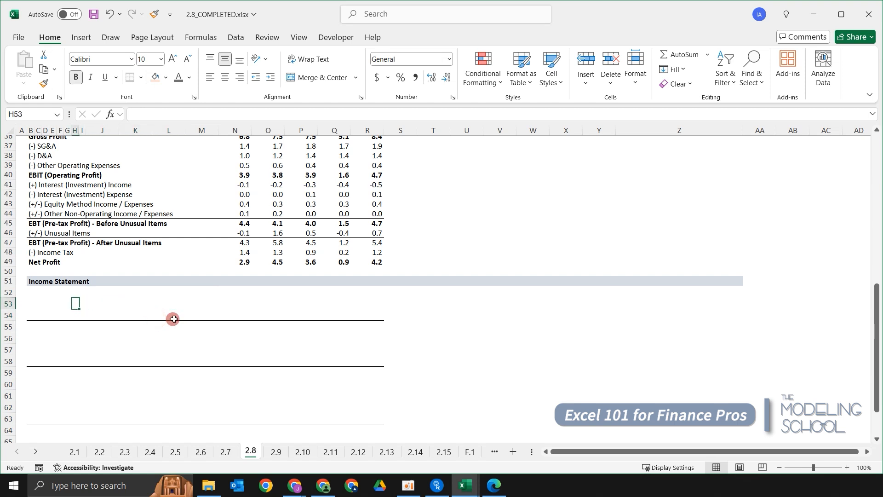
pyautogui.scroll(2, 166, 318)
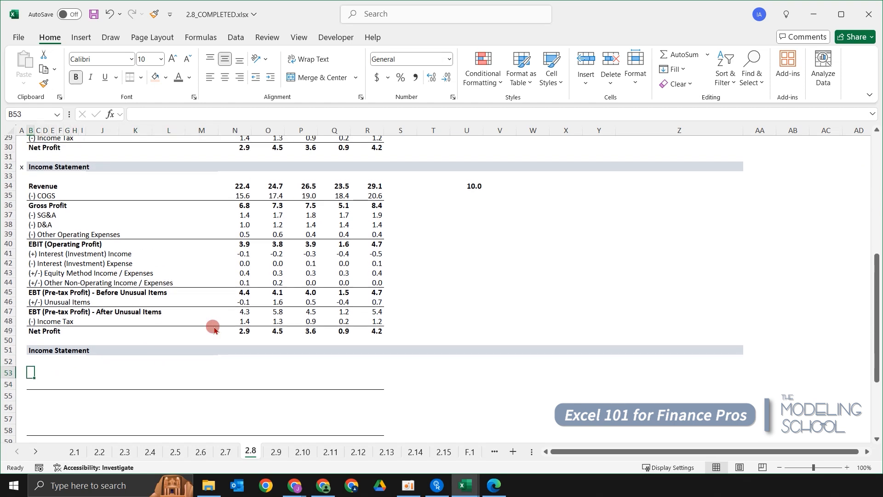
pyautogui.write('=')
pyautogui.press('Up')
pyautogui.press('Up')
pyautogui.press('Up')
pyautogui.press('Up')
pyautogui.press('Up')
pyautogui.press('Up')
pyautogui.press('Up')
pyautogui.press('Up')
pyautogui.press('Up')
pyautogui.press('Up')
pyautogui.press('Up')
pyautogui.press('Up')
pyautogui.press('Up')
pyautogui.press('Up')
pyautogui.press('Up')
pyautogui.press('Up')
pyautogui.press('Up')
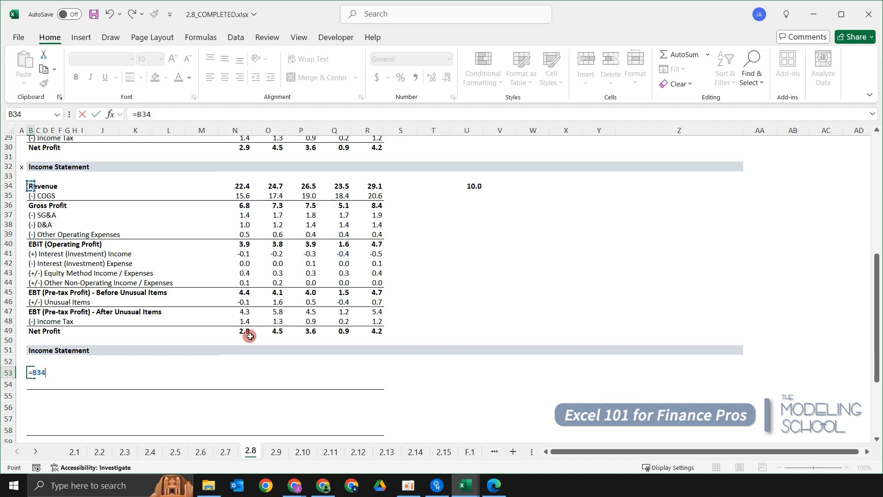
pyautogui.press('Return')
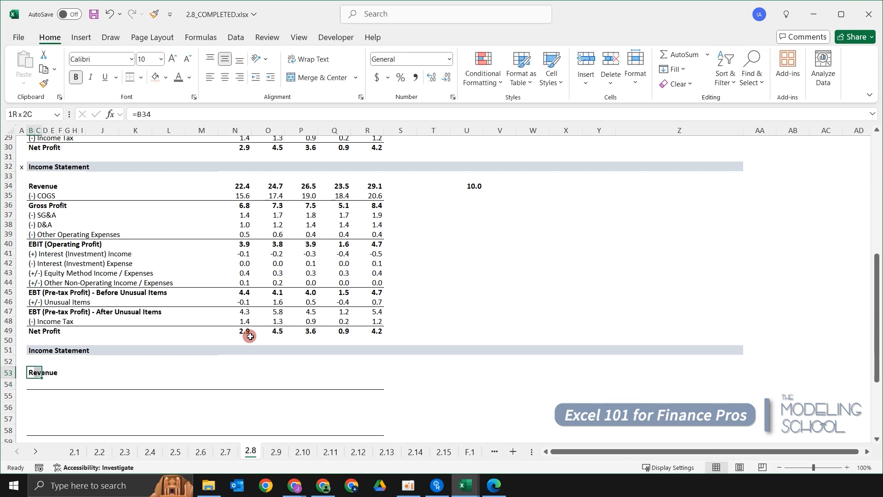
# Step: Fill the Revenue link formula from B53 across row 53 to column R
pyautogui.hotkey('shift', 'Right')
pyautogui.hotkey('shift', 'Right')
pyautogui.hotkey('shift', 'Right')
pyautogui.hotkey('shift', 'Right')
pyautogui.hotkey('shift', 'Right')
pyautogui.hotkey('shift', 'Right')
pyautogui.hotkey('shift', 'Right')
pyautogui.hotkey('shift', 'Right')
pyautogui.hotkey('shift', 'Right')
pyautogui.hotkey('shift', 'Right')
pyautogui.hotkey('shift', 'Right')
pyautogui.hotkey('shift', 'Right')
pyautogui.hotkey('shift', 'Right')
pyautogui.hotkey('shift', 'Right')
pyautogui.hotkey('shift', 'Right')
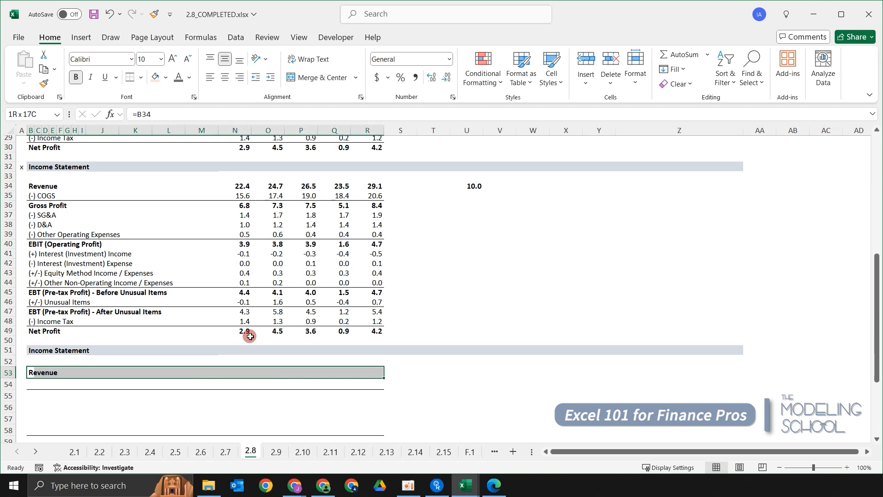
# Step: Fill the linked formulas of B53:R53 down through row 68
pyautogui.hotkey('shift', 'Down')
pyautogui.hotkey('shift', 'Down')
pyautogui.hotkey('shift', 'Down')
pyautogui.hotkey('shift', 'Down')
pyautogui.hotkey('shift', 'Down')
pyautogui.hotkey('shift', 'Down')
pyautogui.hotkey('shift', 'Down')
pyautogui.hotkey('shift', 'Down')
pyautogui.hotkey('shift', 'Down')
pyautogui.hotkey('shift', 'Down')
pyautogui.hotkey('shift', 'Down')
pyautogui.hotkey('shift', 'Down')
pyautogui.hotkey('shift', 'Down')
pyautogui.hotkey('shift', 'Down')
pyautogui.hotkey('shift', 'Down')
pyautogui.hotkey('shift', 'Down')
pyautogui.hotkey('shift', 'Down')
pyautogui.hotkey('shift', 'Down')
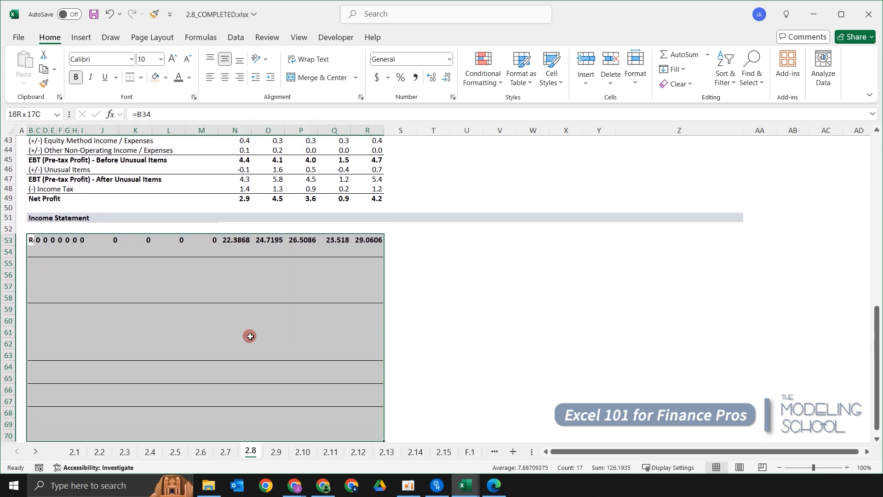
pyautogui.hotkey('shift', 'Up')
pyautogui.hotkey('shift', 'Up')
pyautogui.hotkey('shift', 'Up')
pyautogui.hotkey('shift', 'Up')
pyautogui.hotkey('shift', 'Up')
pyautogui.hotkey('shift', 'Down')
pyautogui.hotkey('shift', 'Down')
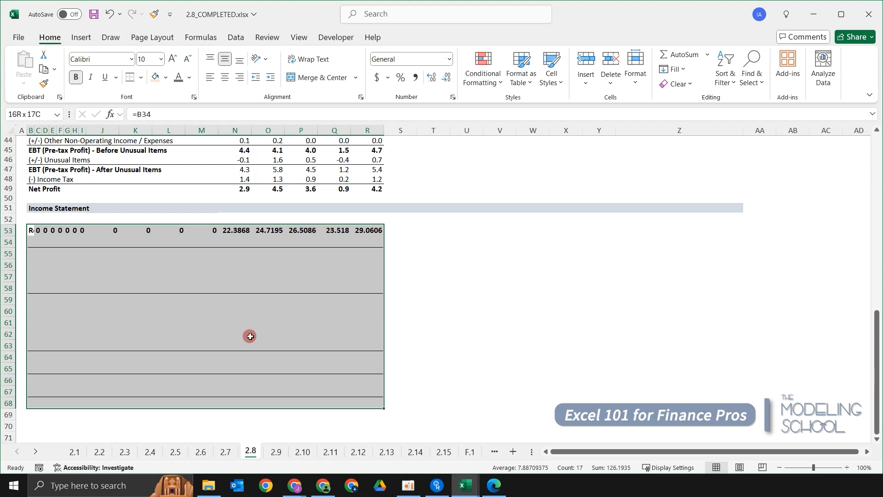
pyautogui.hotkey('ctrl', 'd')
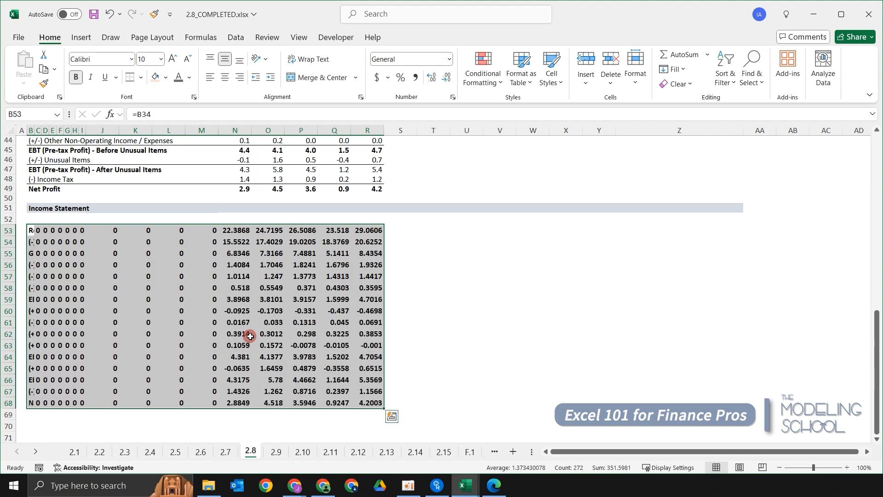
# Step: Examine the number formats, borders and link formulas of the filled block in rows 53 to 68
pyautogui.press('Right')
pyautogui.press('Right')
pyautogui.press('Left')
pyautogui.press('Left')
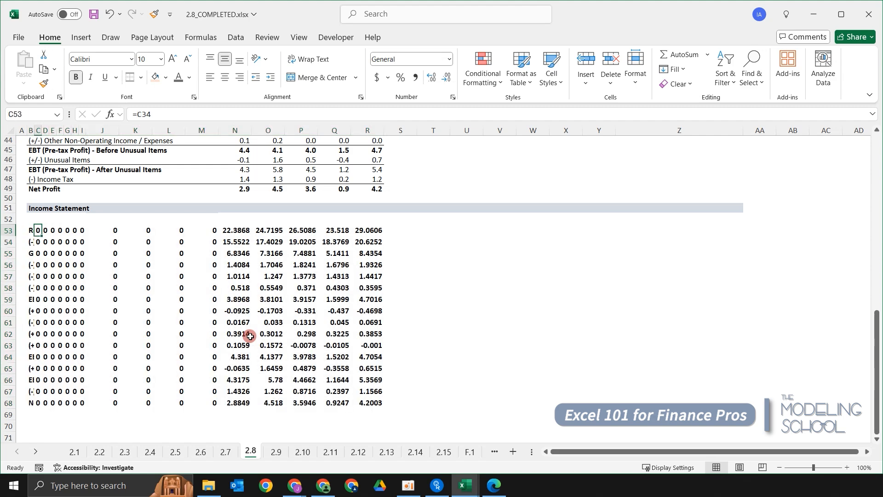
pyautogui.scroll(2, 265, 333)
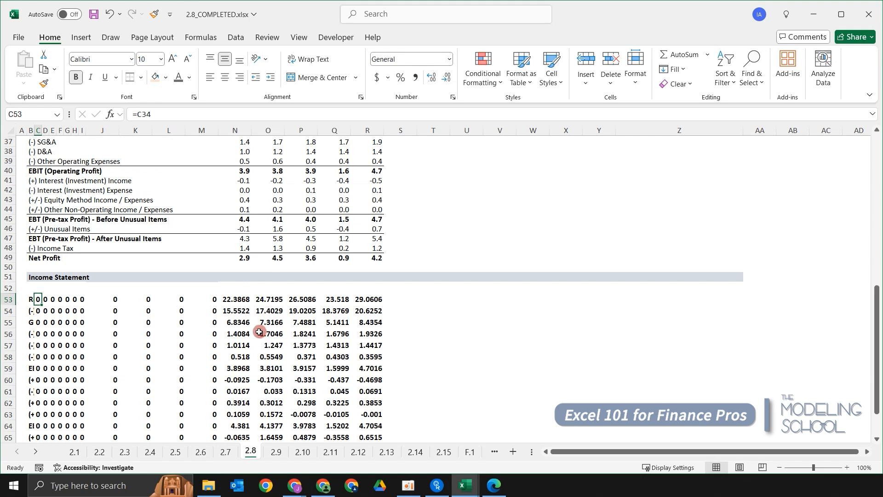
pyautogui.scroll(-2, 261, 327)
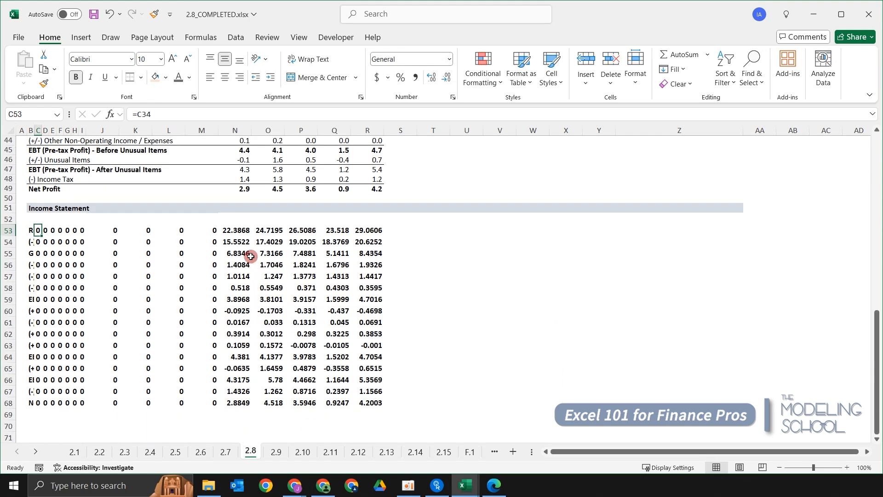
pyautogui.scroll(-1, 250, 256)
pyautogui.click(304, 253)
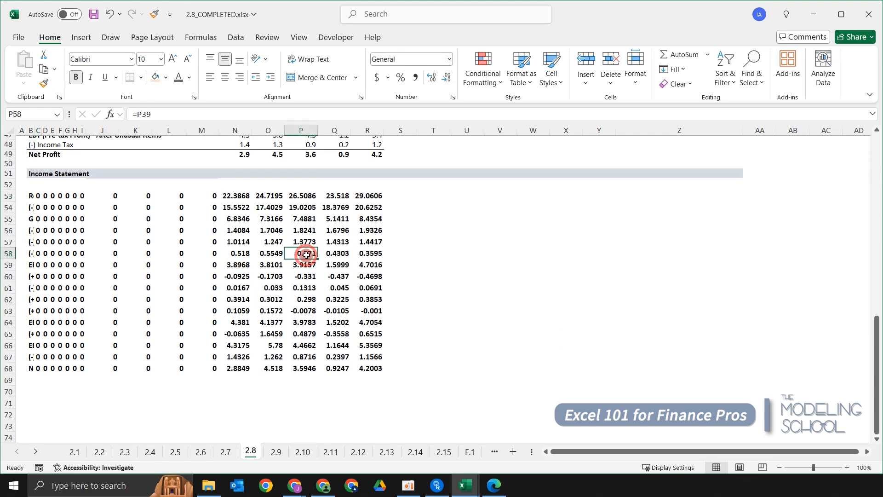
pyautogui.click(110, 220)
pyautogui.click(31, 196)
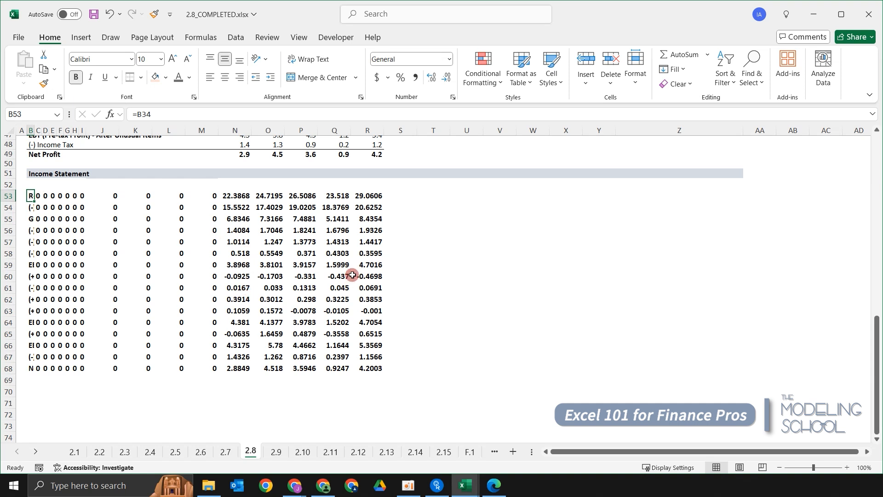
# Step: Undo both the downward fill of the block and the rightward fill of row 53
pyautogui.hotkey('ctrl', 'z')
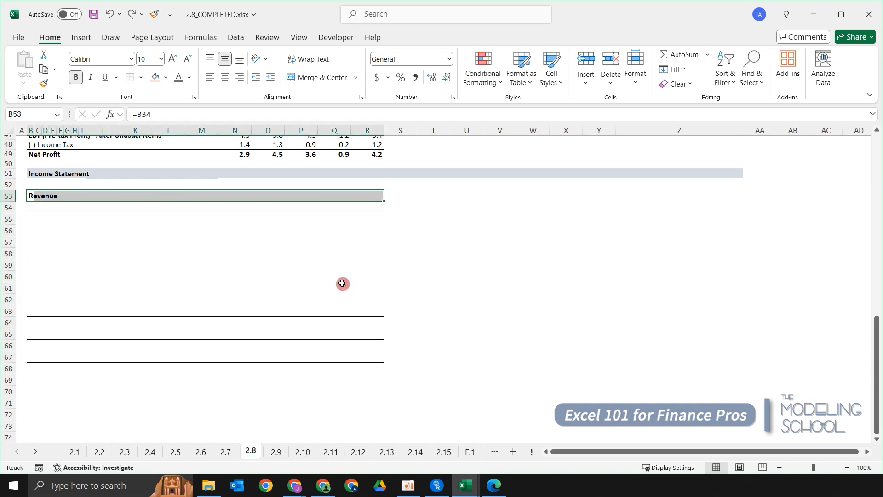
pyautogui.scroll(1, 343, 285)
pyautogui.hotkey('ctrl', 'z')
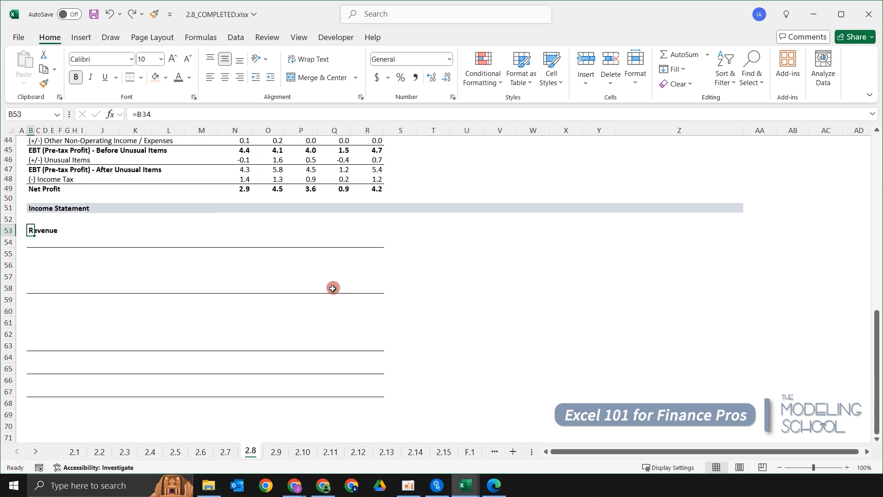
# Step: Copy the Revenue link in B53 and paste only its formula across B53:R68 with Paste Special Formulas
pyautogui.hotkey('ctrl', 'c')
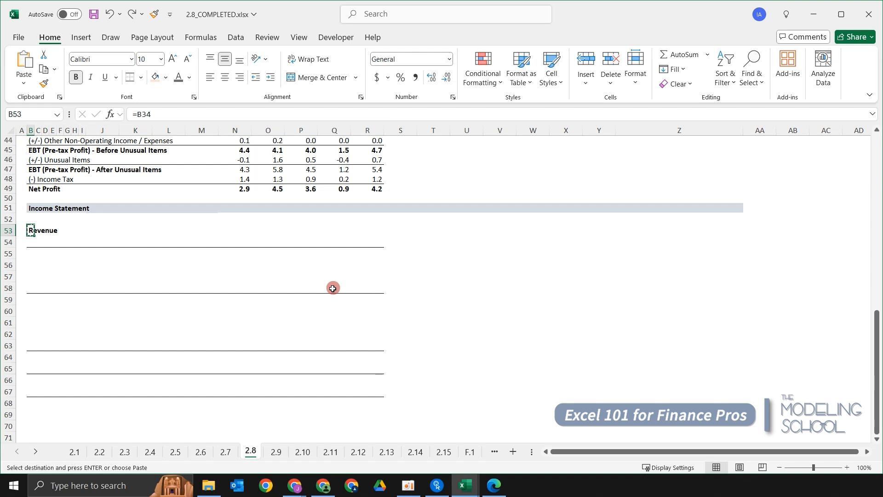
pyautogui.hotkey('shift', 'Down')
pyautogui.hotkey('shift', 'Down')
pyautogui.hotkey('shift', 'Down')
pyautogui.hotkey('shift', 'Down')
pyautogui.hotkey('shift', 'Down')
pyautogui.hotkey('shift', 'Down')
pyautogui.hotkey('shift', 'Down')
pyautogui.hotkey('shift', 'Down')
pyautogui.hotkey('shift', 'Down')
pyautogui.hotkey('shift', 'Down')
pyautogui.hotkey('shift', 'Down')
pyautogui.hotkey('shift', 'Down')
pyautogui.hotkey('shift', 'Down')
pyautogui.hotkey('shift', 'Down')
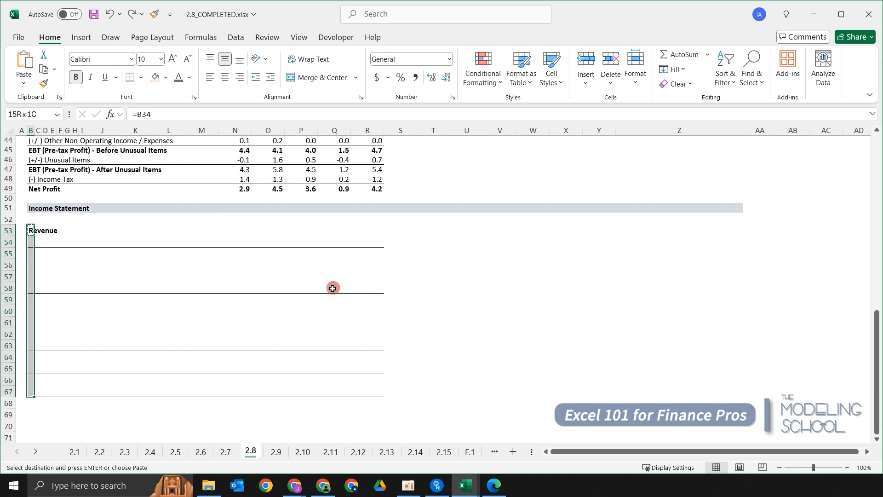
pyautogui.hotkey('shift', 'Right')
pyautogui.hotkey('shift', 'Right')
pyautogui.hotkey('shift', 'Right')
pyautogui.hotkey('shift', 'Right')
pyautogui.hotkey('shift', 'Right')
pyautogui.hotkey('shift', 'Down')
pyautogui.hotkey('shift', 'Right')
pyautogui.hotkey('shift', 'Right')
pyautogui.hotkey('shift', 'Right')
pyautogui.hotkey('shift', 'Right')
pyautogui.hotkey('shift', 'Right')
pyautogui.hotkey('shift', 'Right')
pyautogui.hotkey('shift', 'Right')
pyautogui.hotkey('shift', 'Right')
pyautogui.hotkey('shift', 'Right')
pyautogui.hotkey('shift', 'Right')
pyautogui.hotkey('shift', 'Right')
pyautogui.hotkey('shift', 'Right')
pyautogui.hotkey('shift', 'Left')
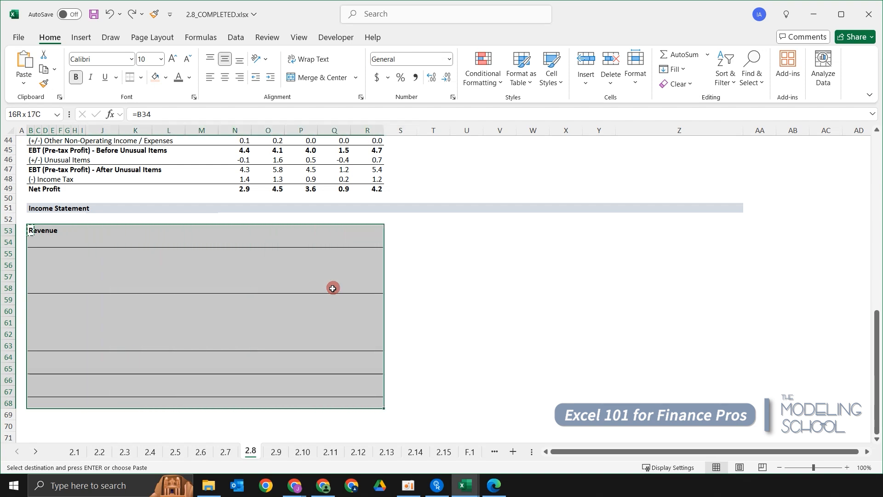
pyautogui.hotkey('alt', 'e')
pyautogui.press('s')
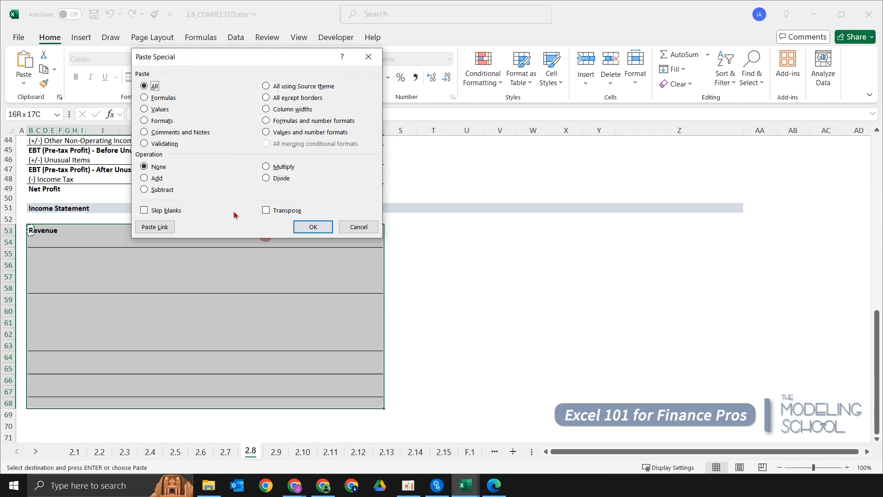
pyautogui.moveTo(272, 62); pyautogui.dragTo(467, 129)
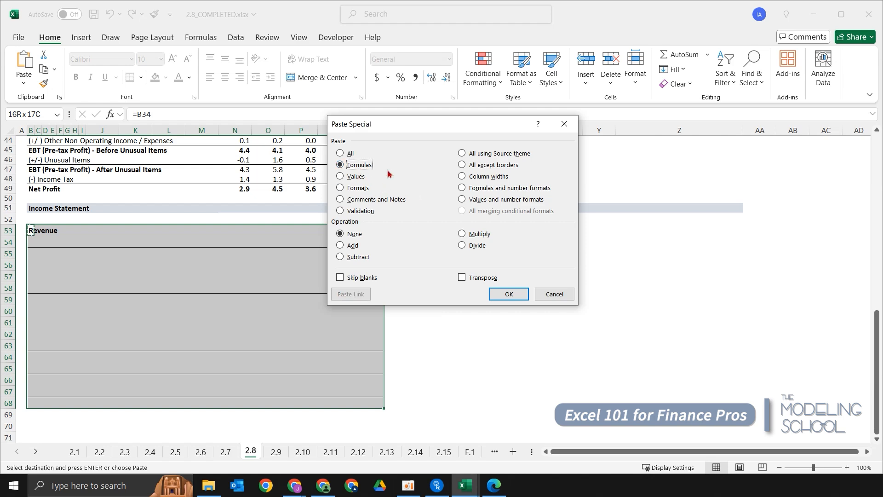
pyautogui.press('Return')
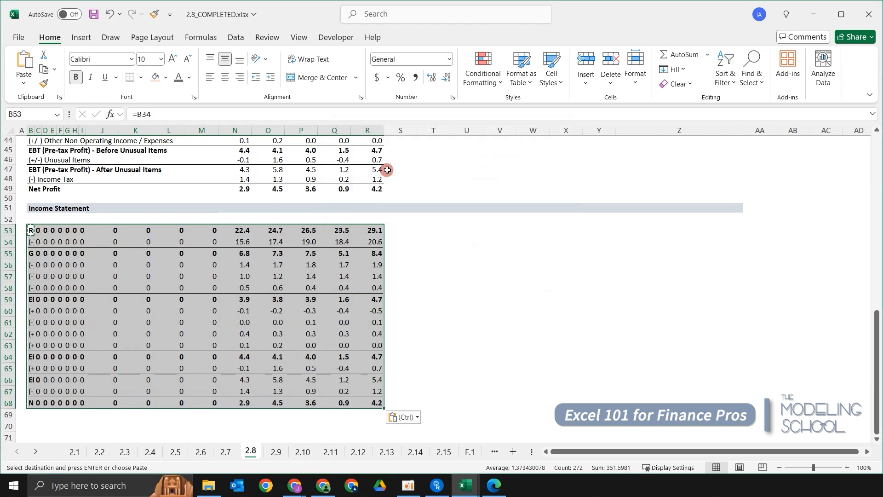
# Step: Clear the unneeded zero-returning link formulas from C53:M68, between the row labels and the figures
pyautogui.press('Right')
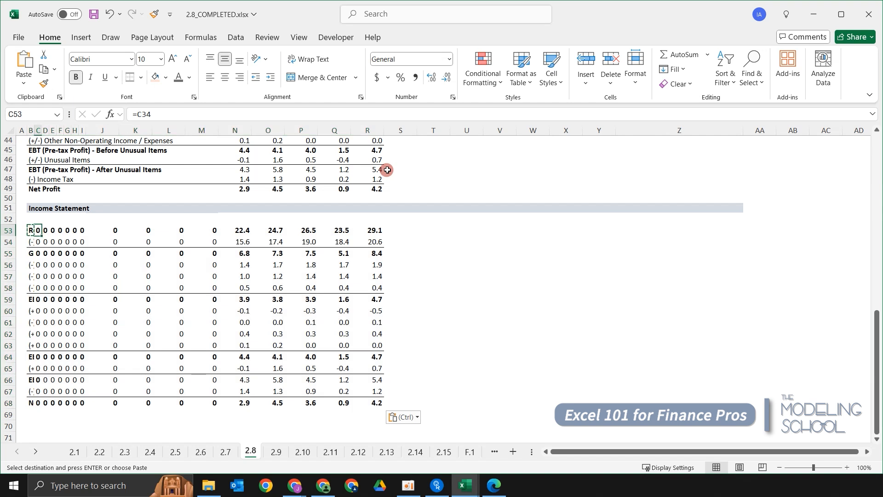
pyautogui.hotkey('ctrl', 'shift', 'Down')
pyautogui.hotkey('shift', 'Right')
pyautogui.hotkey('shift', 'Right')
pyautogui.hotkey('shift', 'Right')
pyautogui.hotkey('shift', 'Right')
pyautogui.hotkey('shift', 'Right')
pyautogui.hotkey('shift', 'Right')
pyautogui.hotkey('shift', 'Right')
pyautogui.hotkey('shift', 'Right')
pyautogui.hotkey('shift', 'Right')
pyautogui.hotkey('shift', 'Right')
pyautogui.hotkey('shift', 'Right')
pyautogui.hotkey('shift', 'Right')
pyautogui.hotkey('shift', 'Left')
pyautogui.hotkey('shift', 'Left')
pyautogui.hotkey('shift', 'Left')
pyautogui.hotkey('shift', 'Right')
pyautogui.press('Delete')
pyautogui.press('Down')
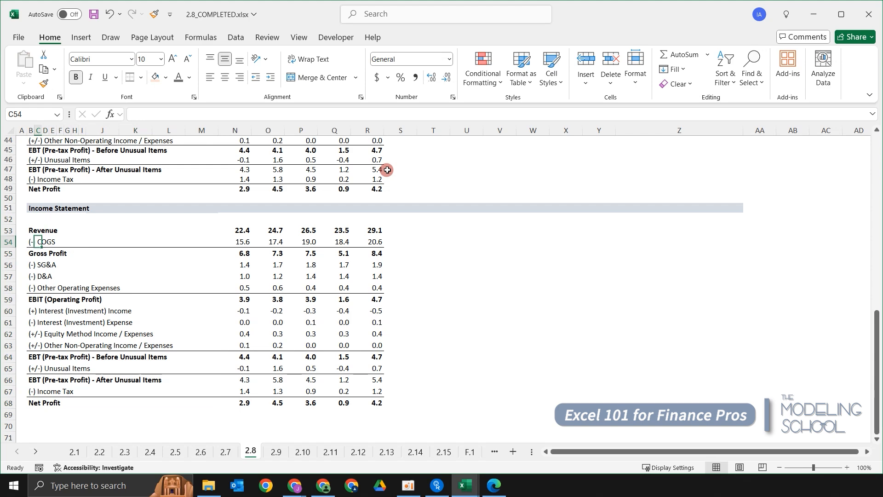
# Step: Look over the formula-filled Income Statement block in rows 51 to 68 and compare it with the block above
pyautogui.click(488, 256)
pyautogui.scroll(2, 488, 257)
pyautogui.scroll(-3, 488, 256)
pyautogui.moveTo(215, 217); pyautogui.dragTo(241, 243)
pyautogui.click(529, 275)
pyautogui.click(500, 253)
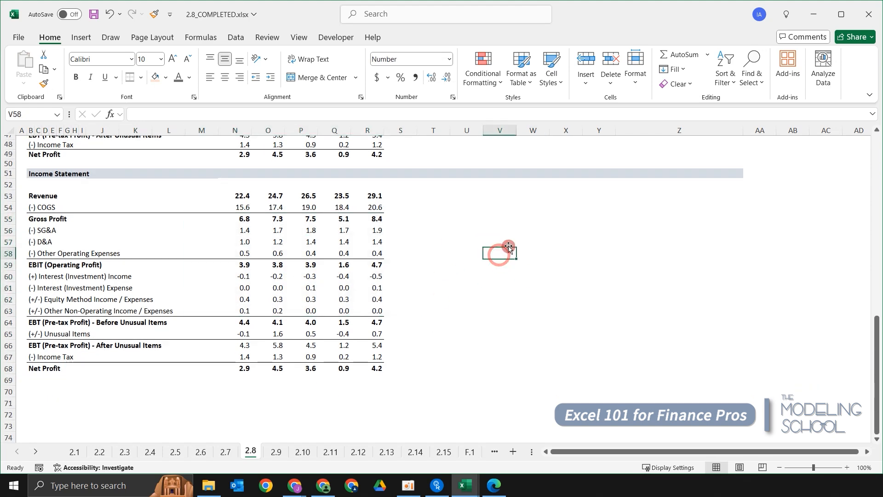
pyautogui.scroll(2, 466, 245)
pyautogui.click(430, 243)
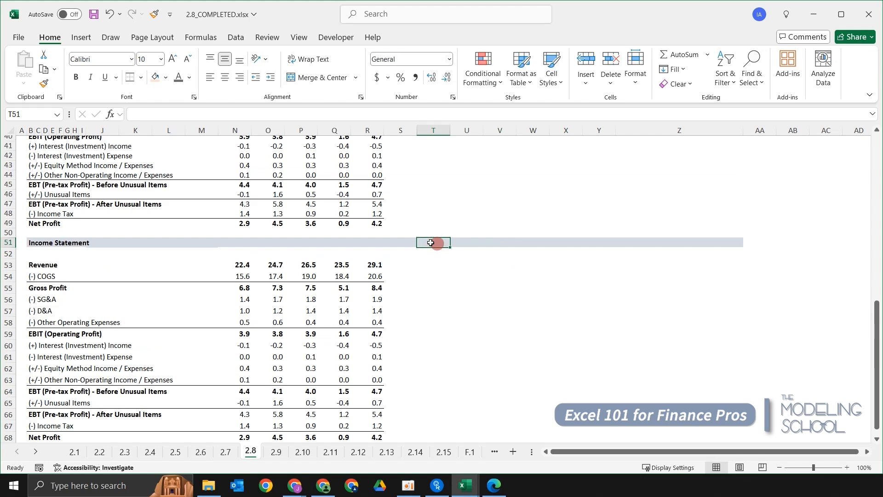
pyautogui.scroll(-2, 431, 242)
pyautogui.scroll(3, 249, 232)
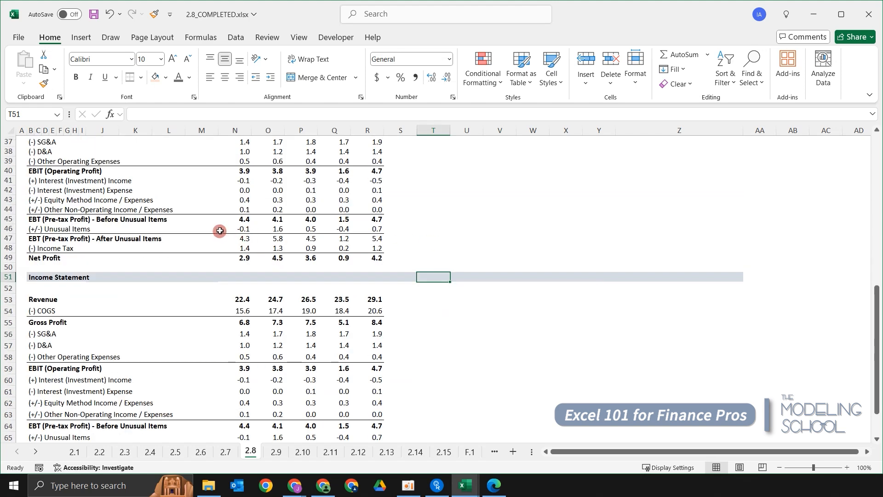
pyautogui.scroll(-3, 221, 230)
pyautogui.scroll(3, 407, 298)
pyautogui.click(298, 298)
pyautogui.click(207, 344)
pyautogui.click(462, 329)
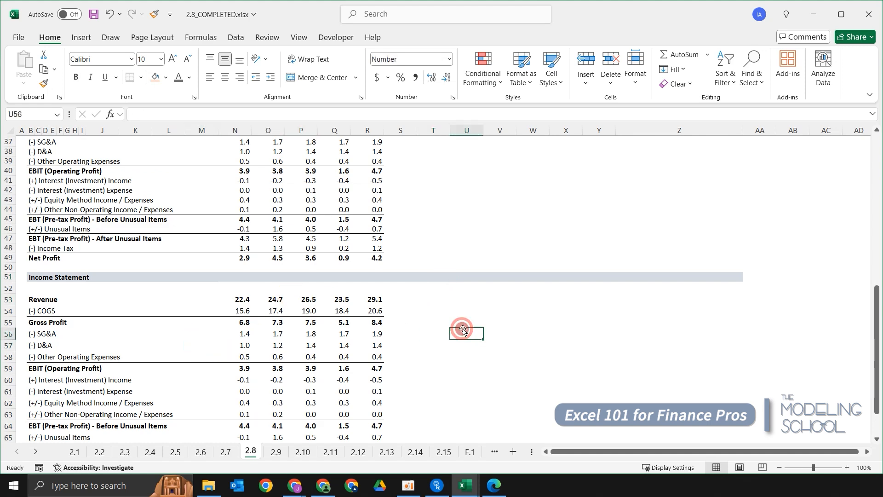
pyautogui.click(434, 301)
# Step: Review the second Income Statement block in rows 32 to 49 alongside the blocks above and below it
pyautogui.scroll(2, 442, 290)
pyautogui.click(460, 271)
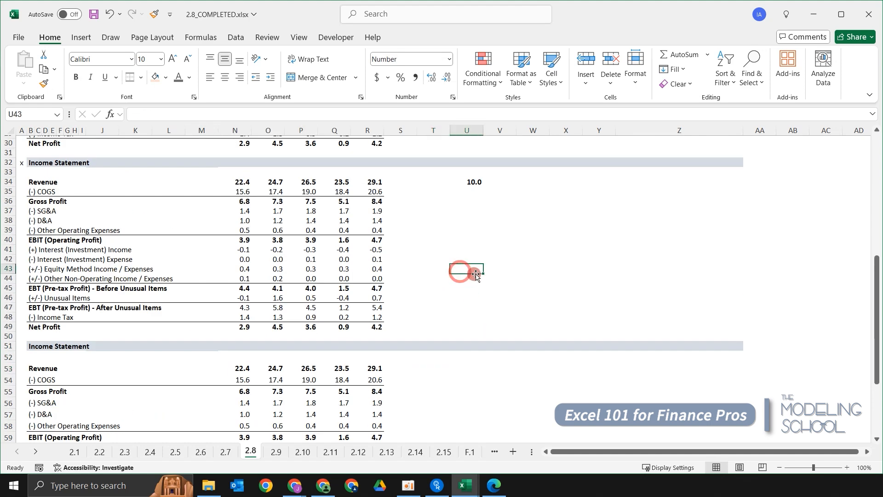
pyautogui.moveTo(137, 238); pyautogui.dragTo(392, 323)
pyautogui.click(512, 286)
pyautogui.moveTo(140, 243); pyautogui.dragTo(664, 349)
pyautogui.click(529, 287)
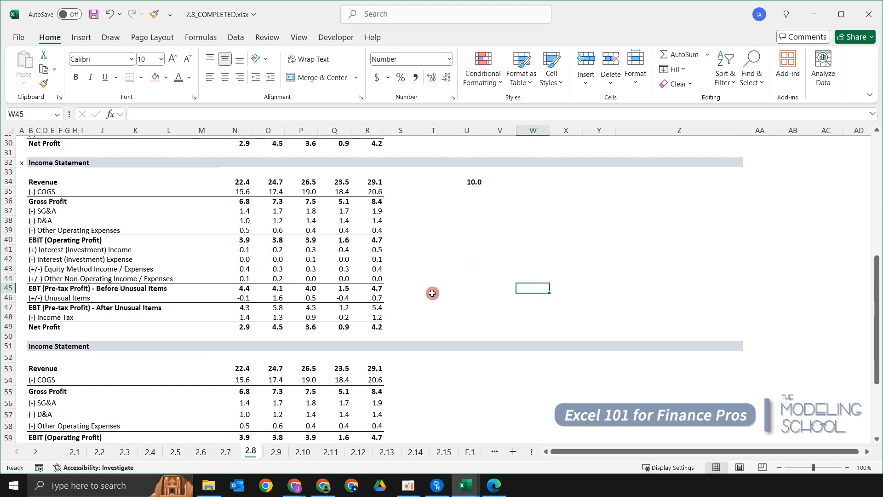
pyautogui.scroll(-1, 433, 292)
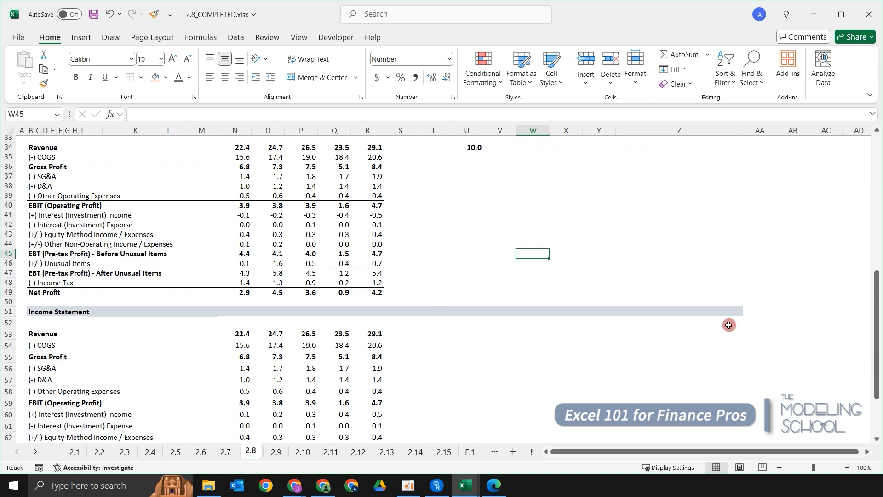
pyautogui.scroll(-1, 725, 324)
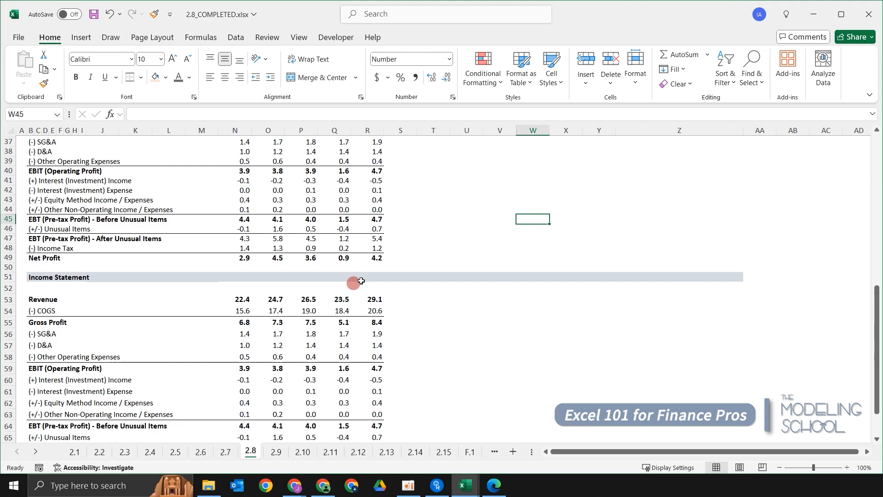
pyautogui.scroll(-5, 522, 303)
pyautogui.scroll(12, 516, 294)
pyautogui.scroll(-7, 516, 290)
pyautogui.scroll(9, 528, 276)
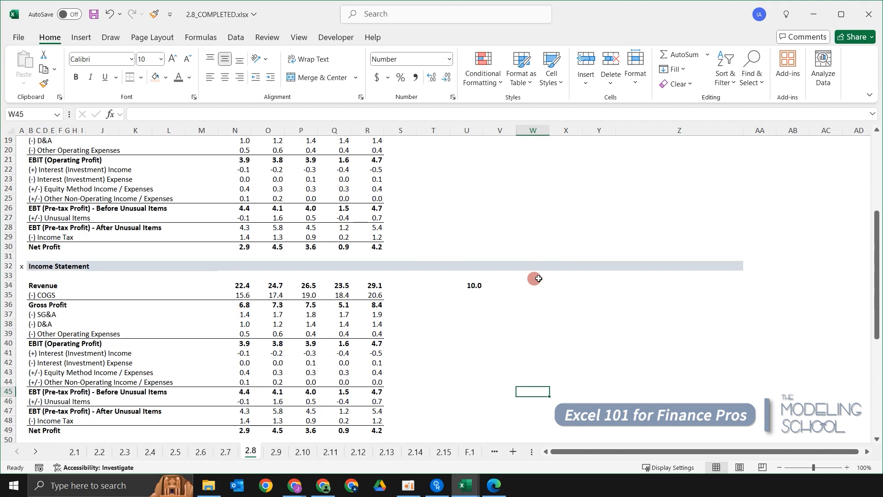
pyautogui.scroll(-4, 575, 295)
pyautogui.scroll(-10, 573, 297)
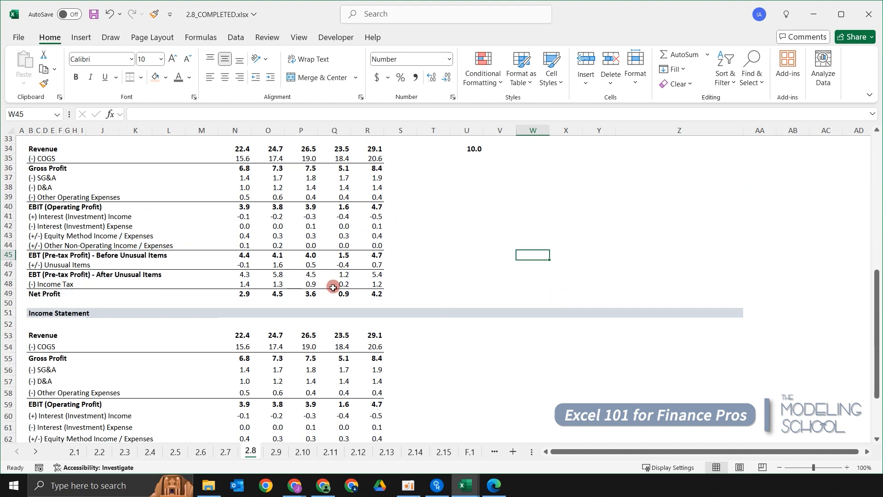
# Step: Copy the third Income Statement block's figures in N53:R68
pyautogui.click(442, 301)
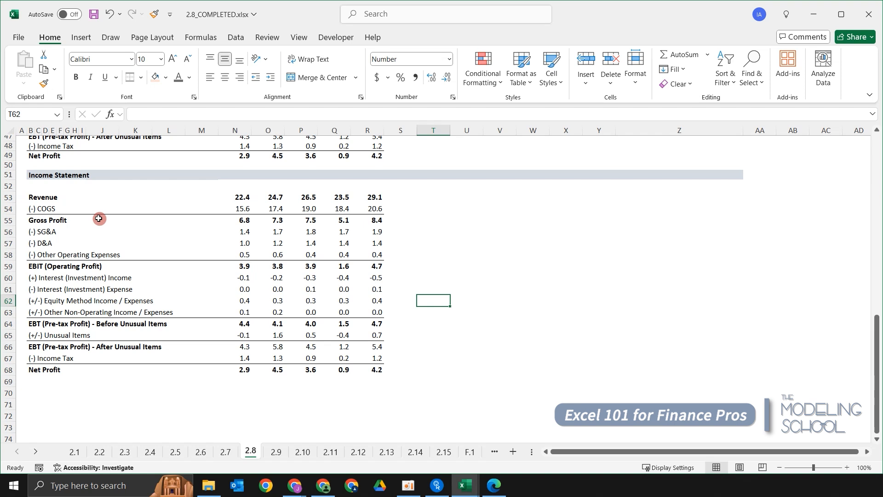
pyautogui.moveTo(36, 198); pyautogui.dragTo(335, 331)
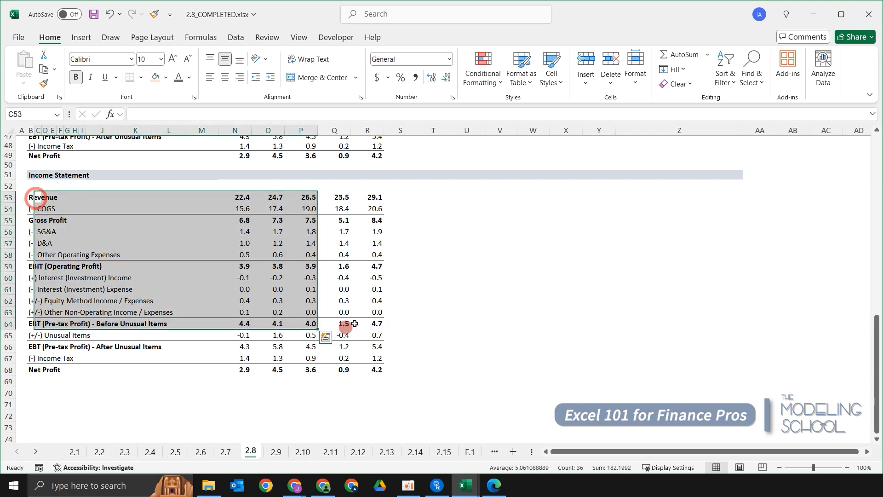
pyautogui.click(354, 324)
pyautogui.click(246, 256)
pyautogui.moveTo(208, 196); pyautogui.dragTo(377, 370)
pyautogui.moveTo(35, 198); pyautogui.dragTo(318, 340)
pyautogui.click(333, 344)
pyautogui.press('Left')
pyautogui.press('Left')
pyautogui.press('Left')
pyautogui.hotkey('ctrl', 'Up')
pyautogui.hotkey('ctrl', 'shift', 'Down')
pyautogui.hotkey('ctrl', 'shift', 'Right')
pyautogui.hotkey('ctrl', 'c')
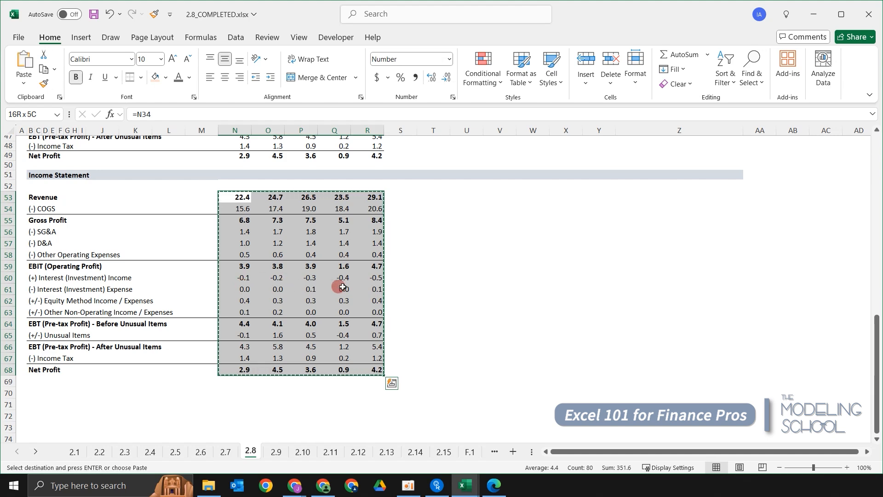
# Step: Paste the copied income statement figures with Paste Special, using All and Transpose, starting at N72
pyautogui.scroll(-4, 460, 258)
pyautogui.click(247, 281)
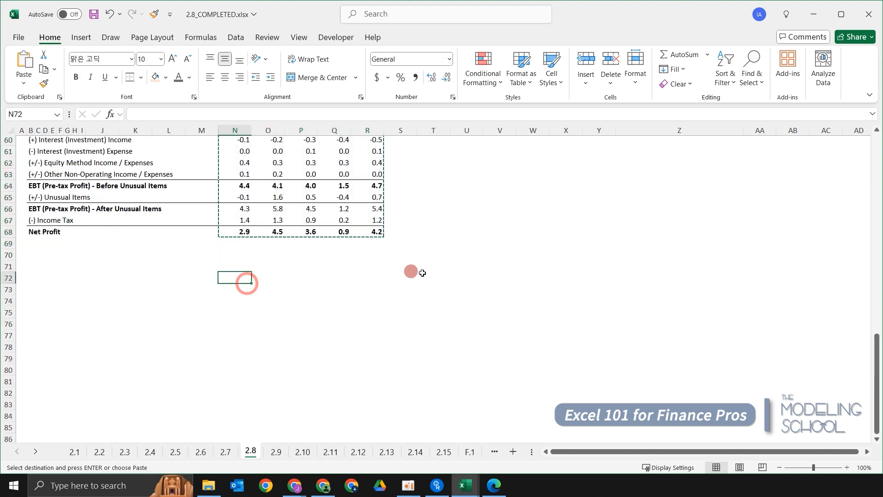
pyautogui.scroll(2, 400, 281)
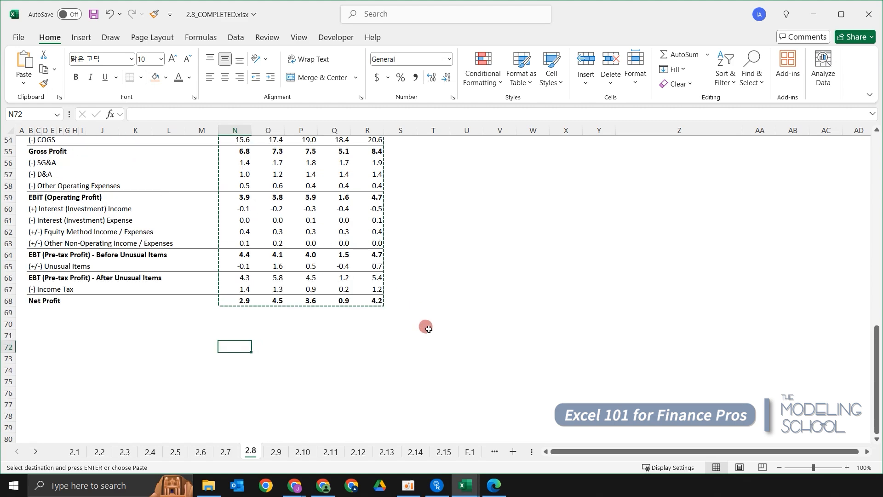
pyautogui.hotkey('ctrl', 'alt', 'v')
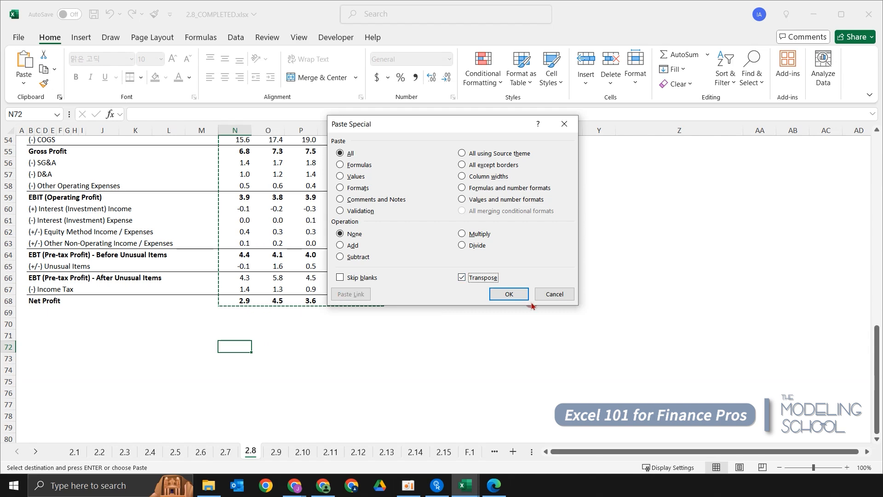
pyautogui.click(506, 295)
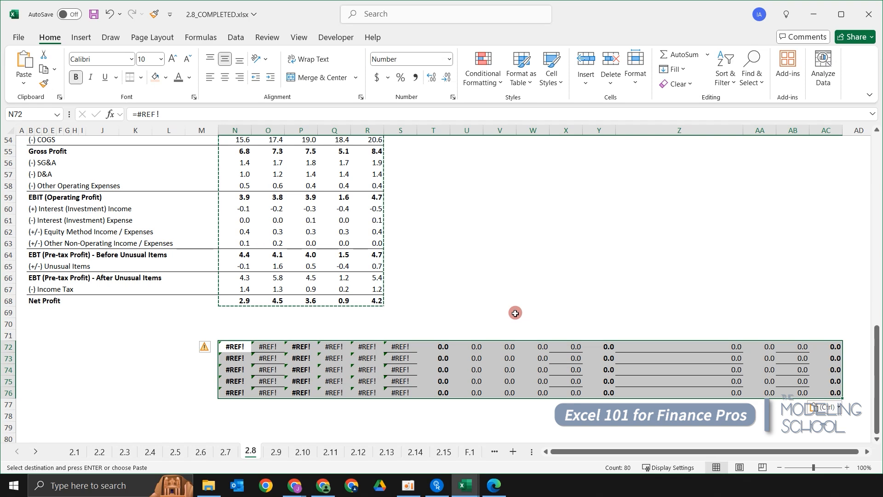
# Step: Paste the copied figures over N72:AC76 again with Paste Special, using Values and Transpose
pyautogui.press('alt')
pyautogui.press('e')
pyautogui.press('s')
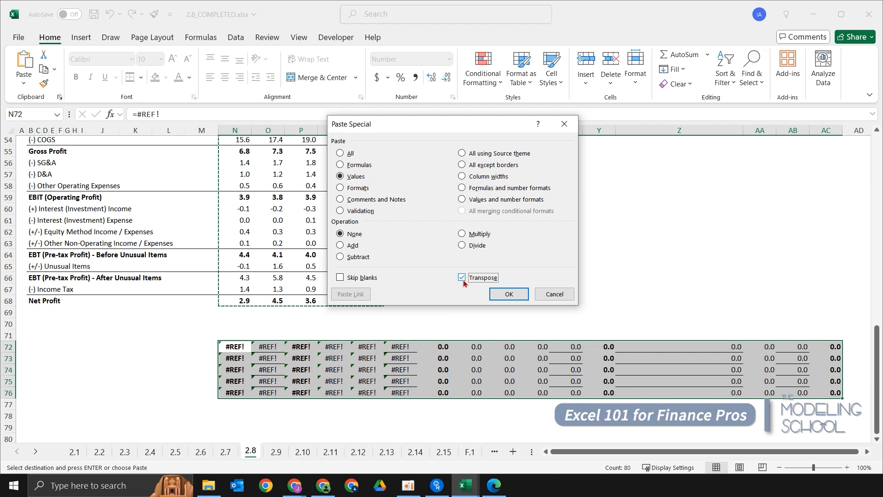
pyautogui.press('Return')
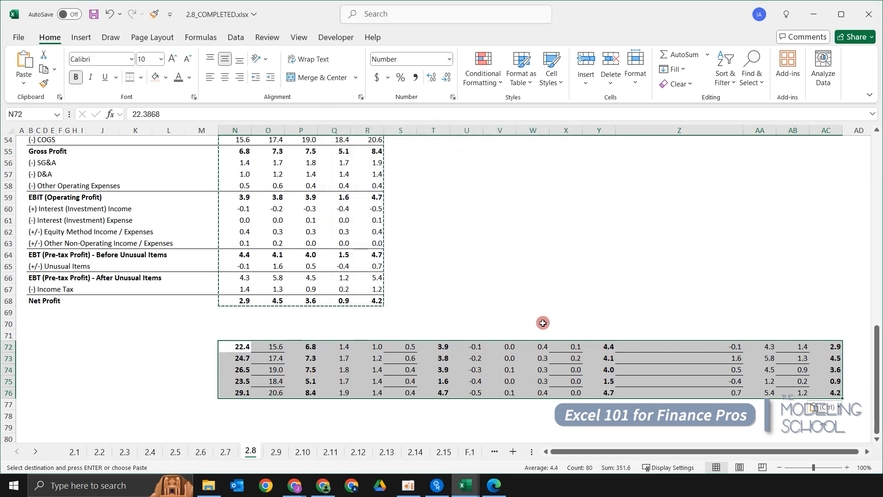
# Step: Compare the original figures in N53:R68 with the transposed block in N72:AC76
pyautogui.scroll(3, 509, 307)
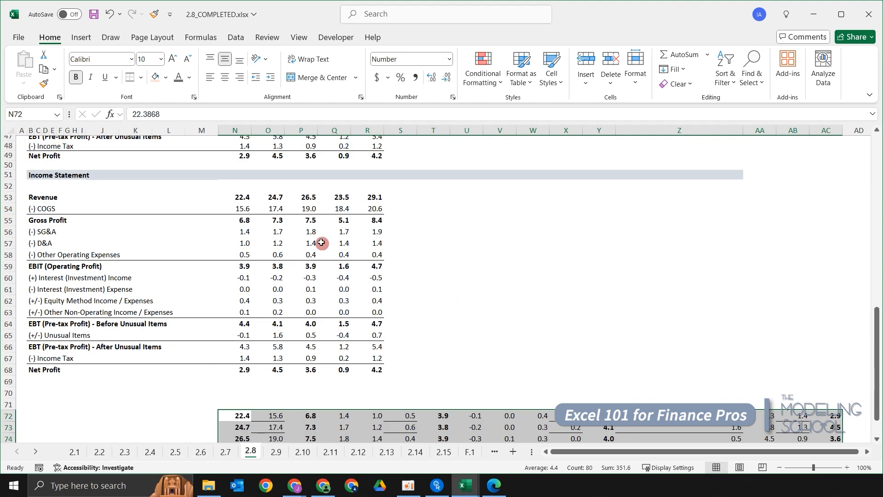
pyautogui.moveTo(243, 196); pyautogui.dragTo(359, 379)
pyautogui.scroll(-3, 441, 361)
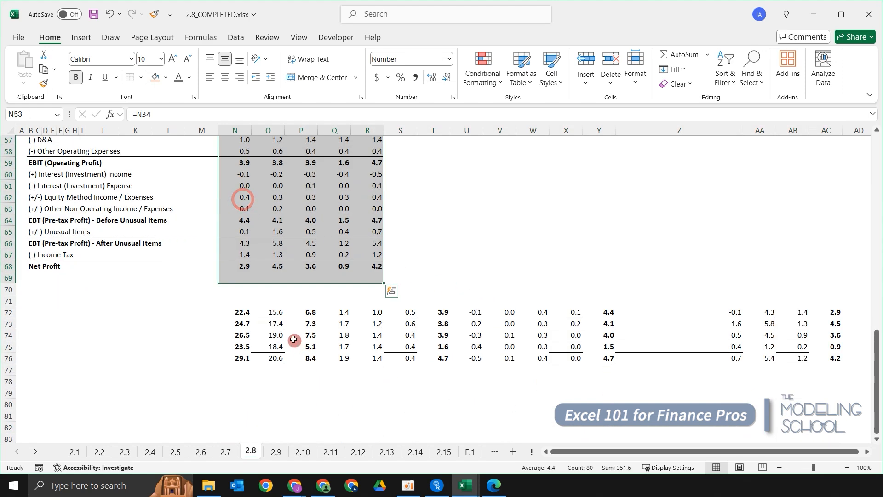
pyautogui.moveTo(292, 323); pyautogui.dragTo(662, 432)
pyautogui.scroll(3, 516, 411)
pyautogui.scroll(-2, 505, 407)
pyautogui.click(236, 370)
pyautogui.scroll(1, 236, 368)
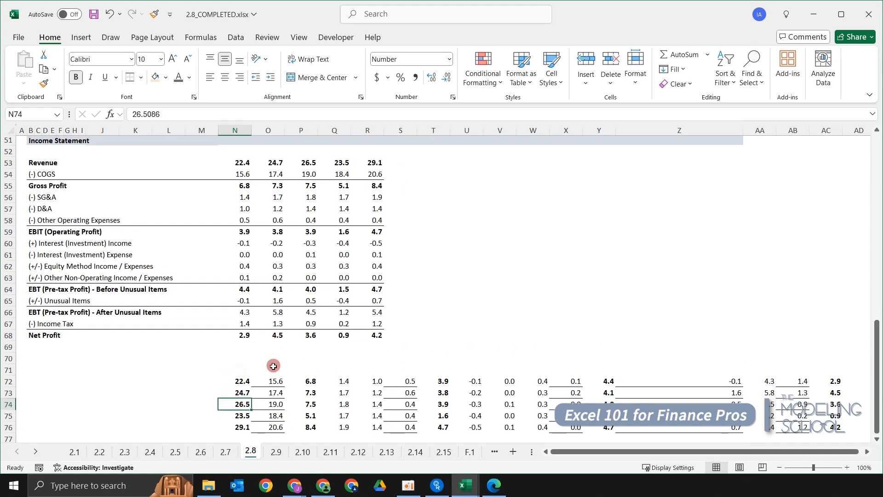
pyautogui.click(241, 380)
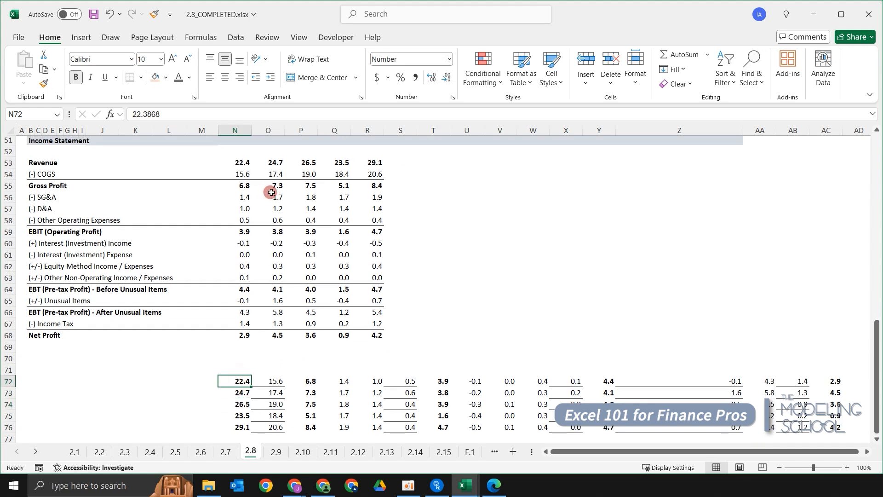
# Step: Examine how the source block's Revenue row corresponds to the first column of the transposed block, N72:N76
pyautogui.moveTo(90, 159); pyautogui.dragTo(473, 158)
pyautogui.click(527, 227)
pyautogui.moveTo(192, 153); pyautogui.dragTo(491, 157)
pyautogui.click(497, 175)
pyautogui.moveTo(211, 139); pyautogui.dragTo(414, 213)
pyautogui.click(417, 221)
pyautogui.scroll(-2, 243, 317)
pyautogui.moveTo(244, 316); pyautogui.dragTo(238, 374)
pyautogui.click(344, 382)
pyautogui.moveTo(242, 313); pyautogui.dragTo(235, 368)
pyautogui.click(317, 368)
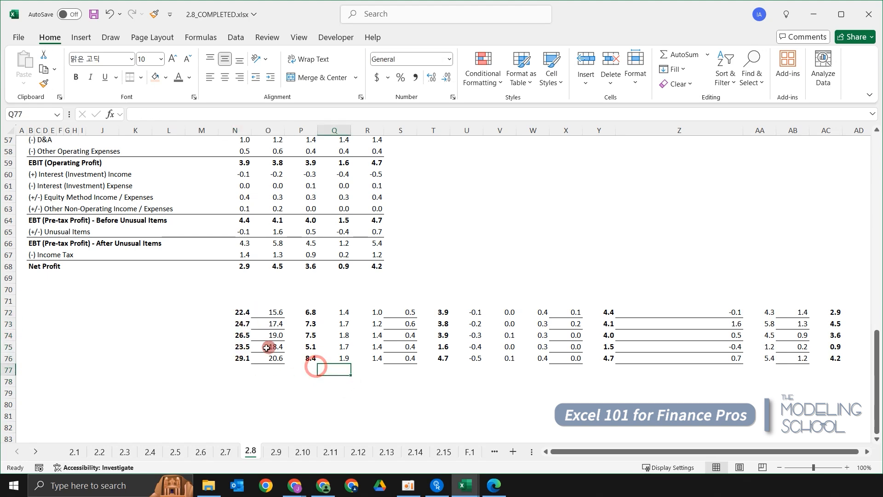
# Step: Review the whole sheet, from the header and first Income Statement block to the transposed figures in rows 72 to 76
pyautogui.scroll(2, 292, 314)
pyautogui.scroll(-1, 293, 315)
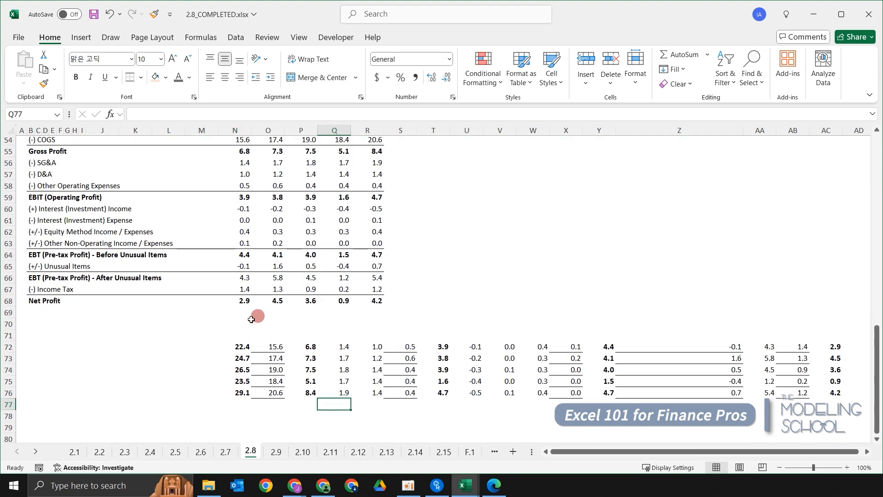
pyautogui.click(236, 347)
pyautogui.scroll(9, 233, 291)
pyautogui.scroll(8, 234, 291)
pyautogui.scroll(-18, 234, 291)
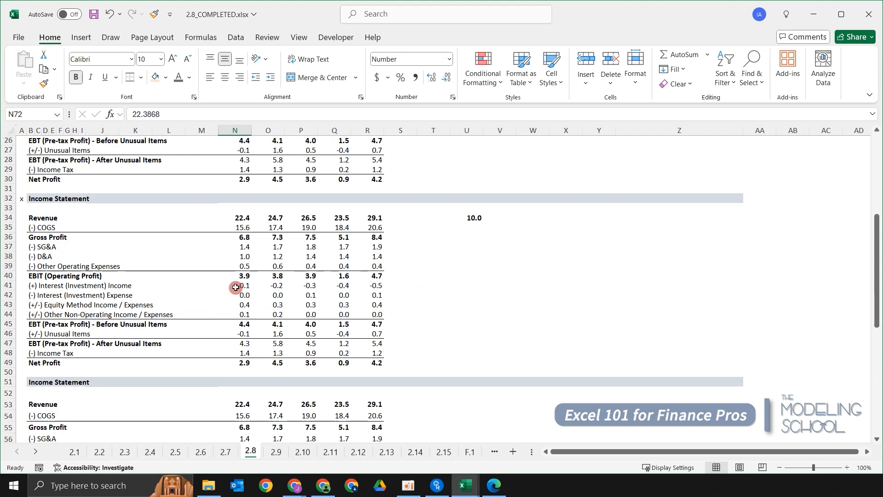
pyautogui.scroll(-2, 260, 360)
pyautogui.press('Down')
pyautogui.press('Down')
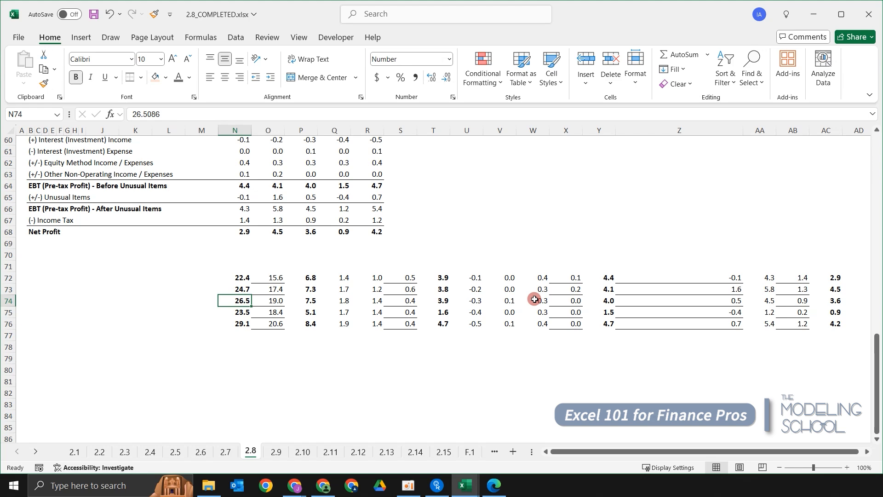
pyautogui.scroll(5, 546, 288)
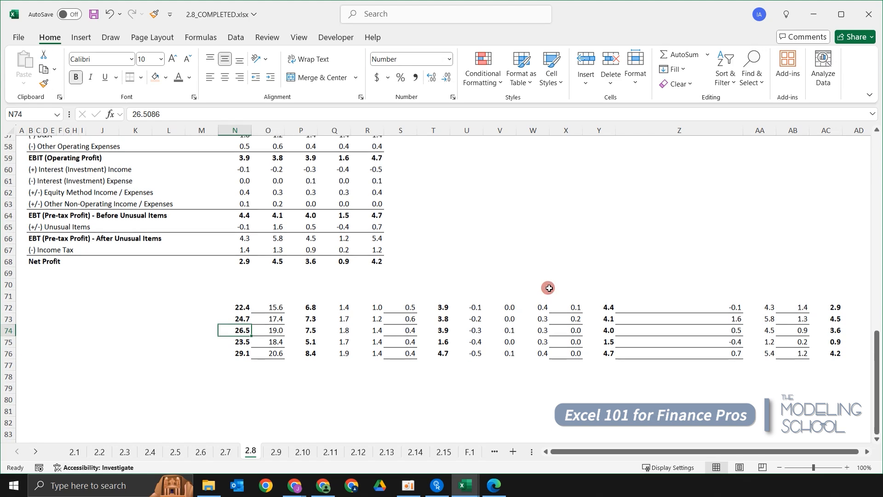
pyautogui.scroll(14, 550, 288)
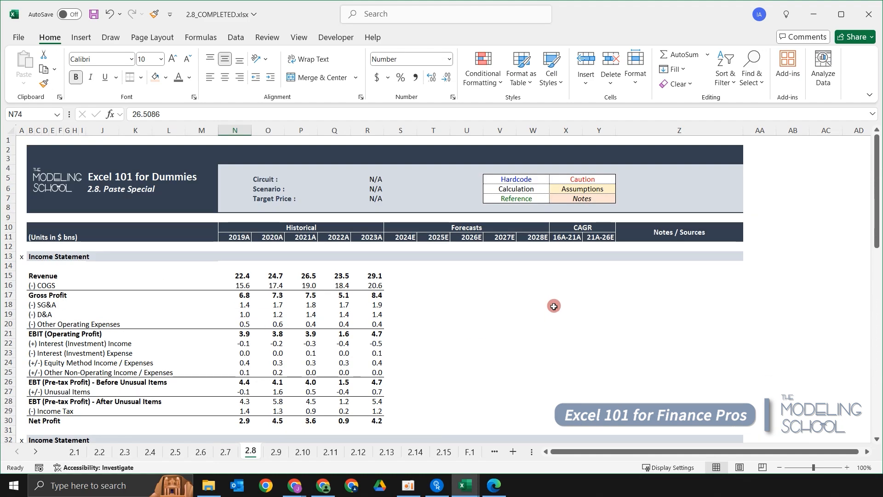
pyautogui.scroll(-4, 554, 309)
pyautogui.scroll(-15, 552, 315)
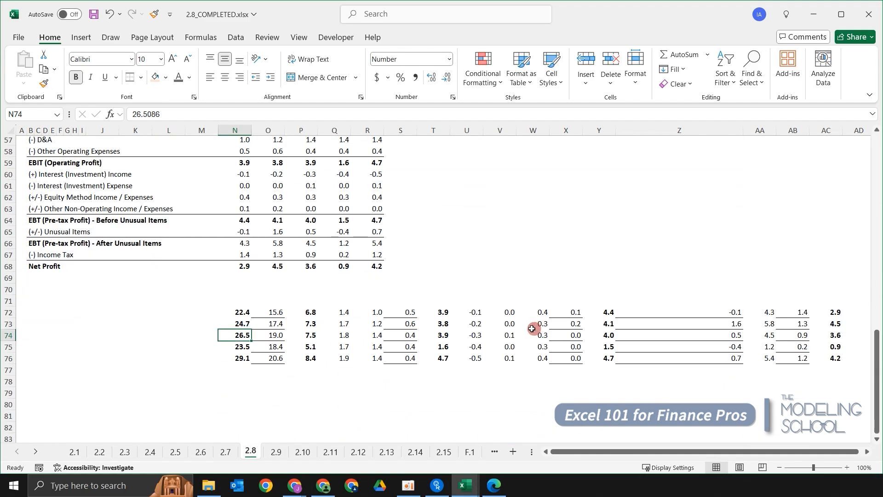
pyautogui.scroll(19, 493, 335)
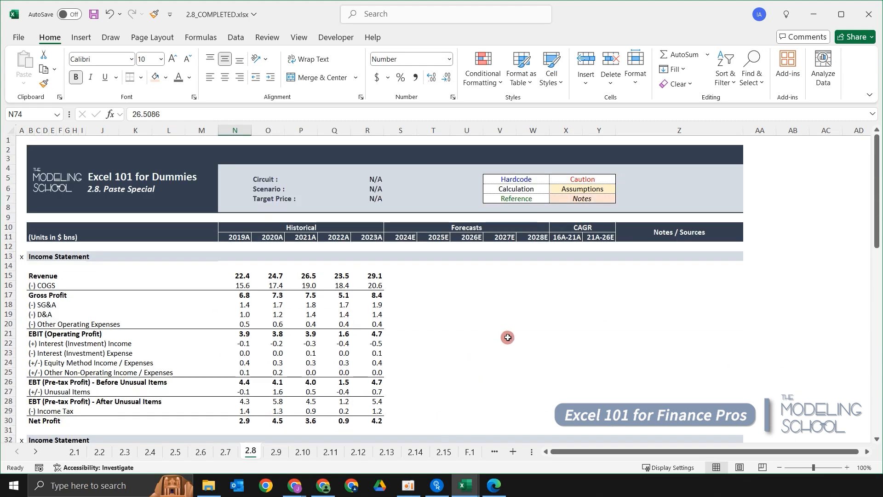
# Step: Copy the 2019A Revenue figure in N15 of the first Income Statement block
pyautogui.click(447, 341)
pyautogui.click(440, 266)
pyautogui.press('Left')
pyautogui.press('Left')
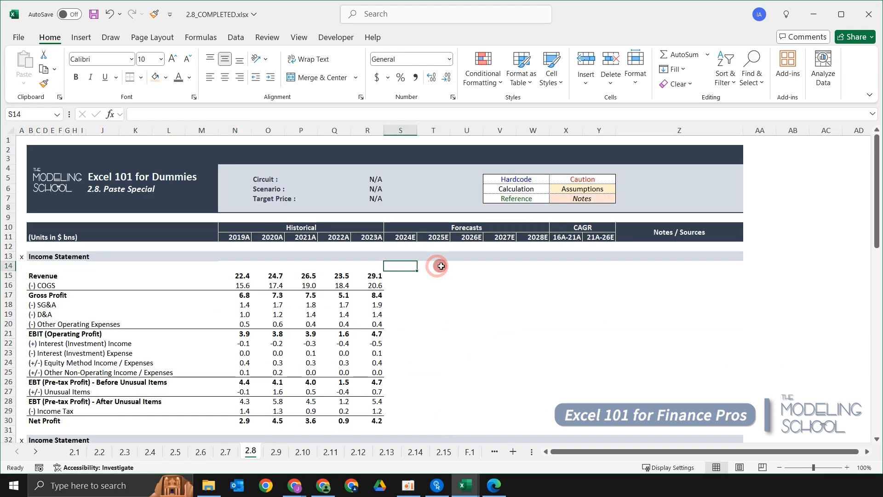
pyautogui.press('Down')
pyautogui.press('Left')
pyautogui.press('Left')
pyautogui.press('Left')
pyautogui.press('Left')
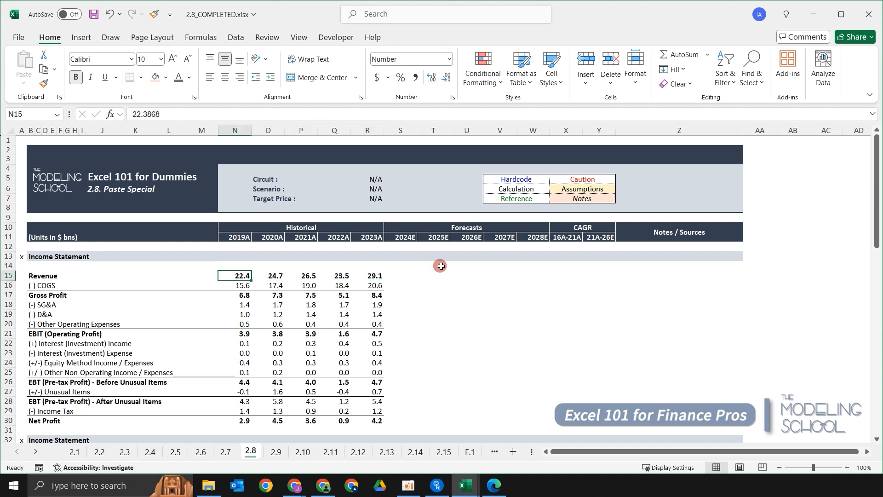
pyautogui.hotkey('shift', 'Down')
pyautogui.hotkey('ctrl', 'c')
pyautogui.press('Right')
pyautogui.press('Right')
pyautogui.press('Right')
pyautogui.press('Right')
pyautogui.press('Right')
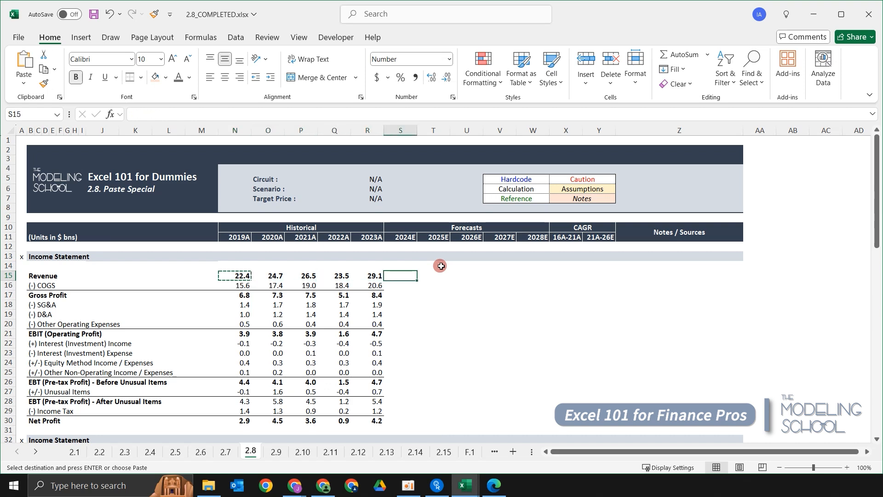
pyautogui.hotkey('alt', 'e')
pyautogui.press('s')
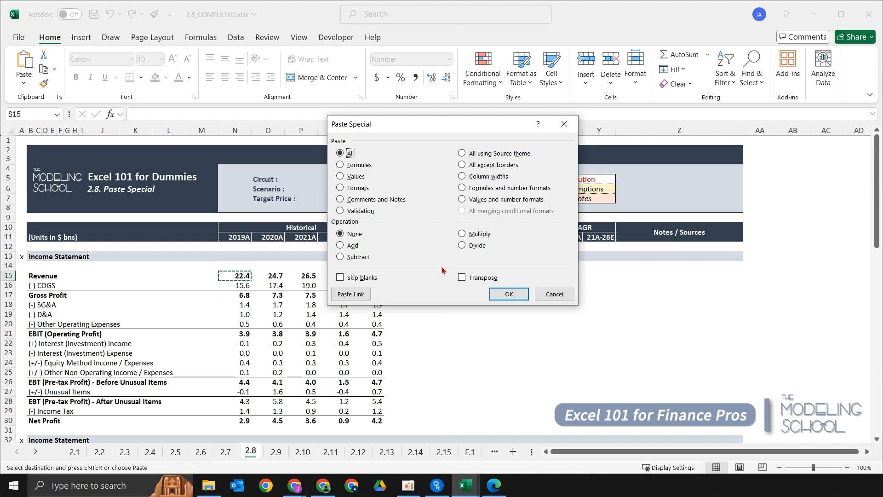
pyautogui.press('Escape')
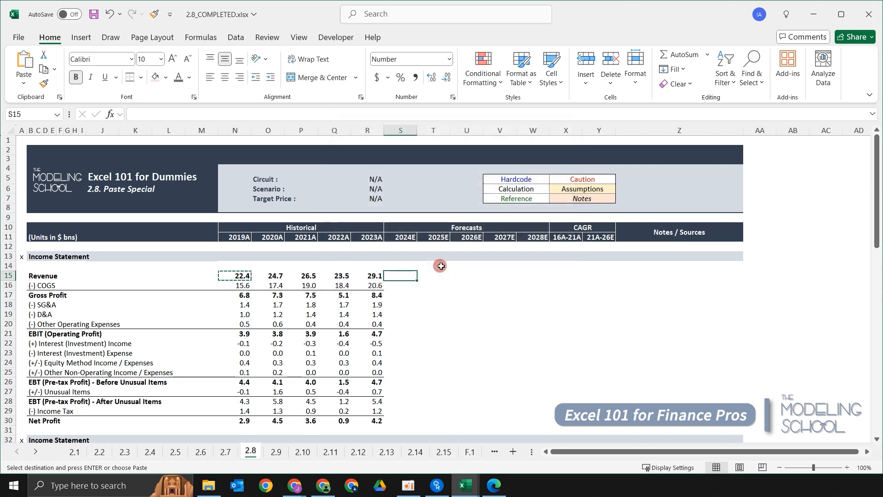
pyautogui.press('Left')
pyautogui.press('Left')
pyautogui.press('Left')
pyautogui.press('Left')
pyautogui.press('Left')
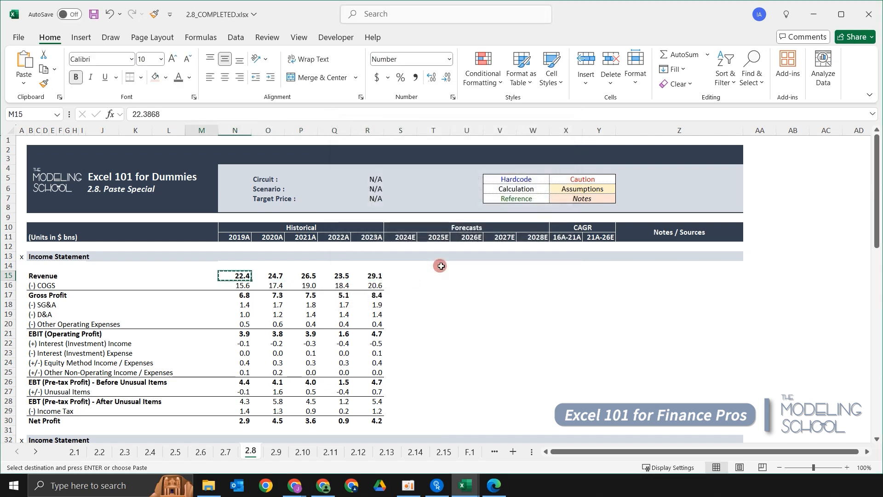
# Step: Open Paste Special for cell S15 and look over its paste types, operations, Skip blanks and Transpose options
pyautogui.press('Right')
pyautogui.press('Right')
pyautogui.press('Right')
pyautogui.press('Right')
pyautogui.press('Right')
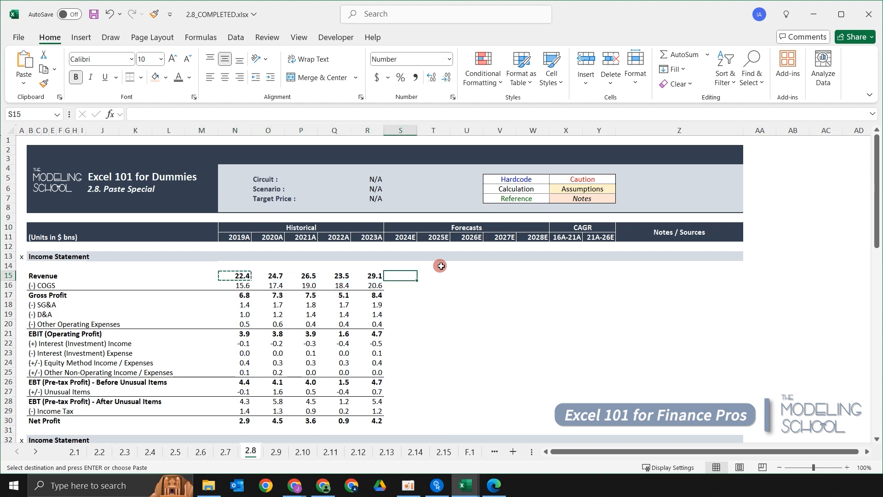
pyautogui.hotkey('ctrl', 'alt', 'v')
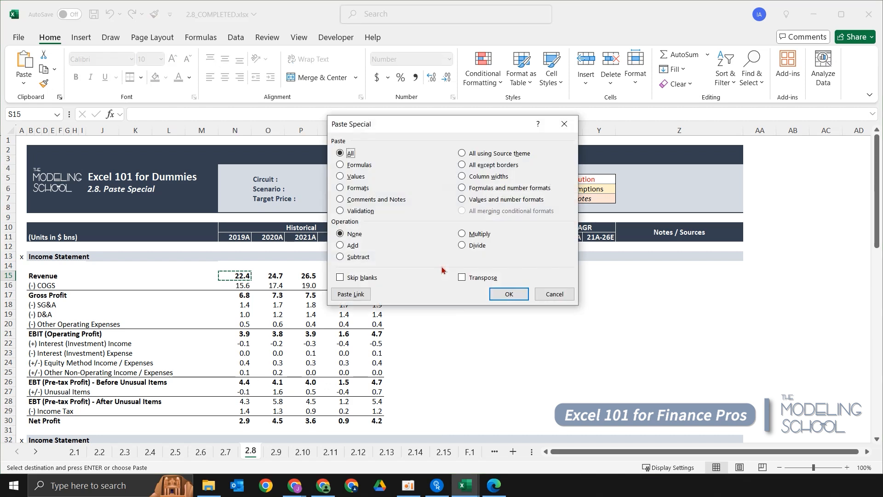
pyautogui.moveTo(444, 131); pyautogui.dragTo(619, 182)
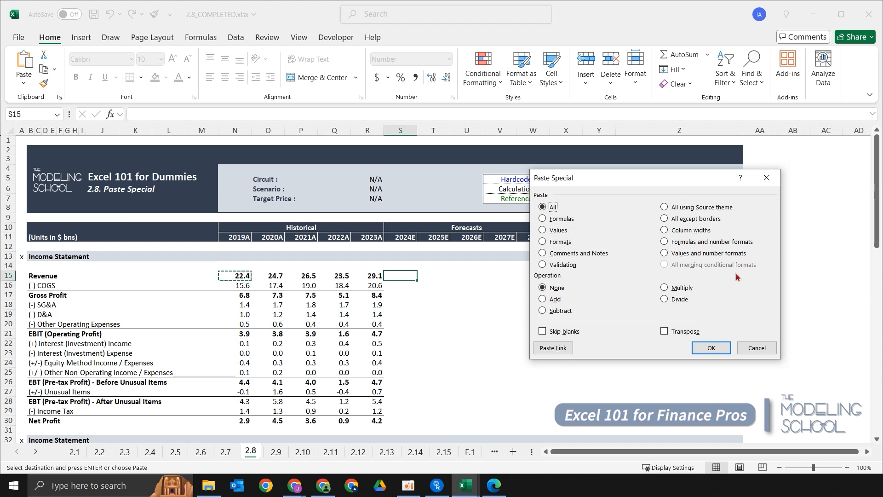
pyautogui.moveTo(652, 178); pyautogui.dragTo(615, 153)
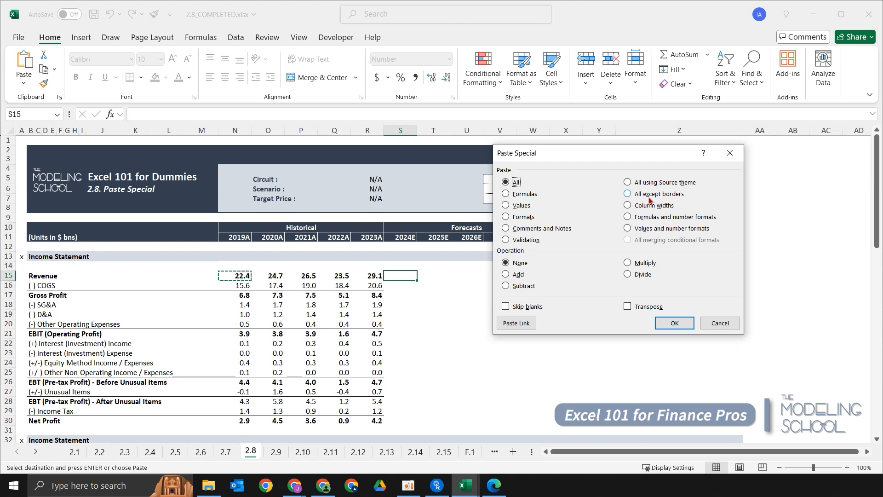
pyautogui.moveTo(630, 156); pyautogui.dragTo(531, 125)
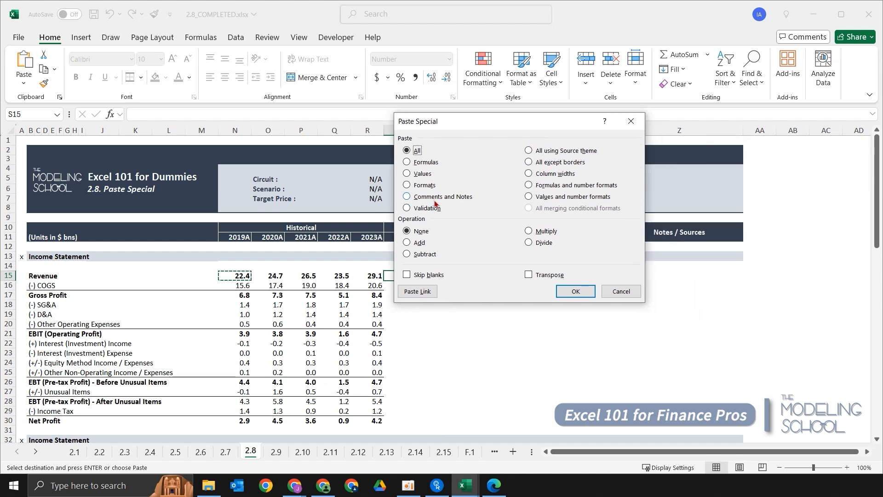